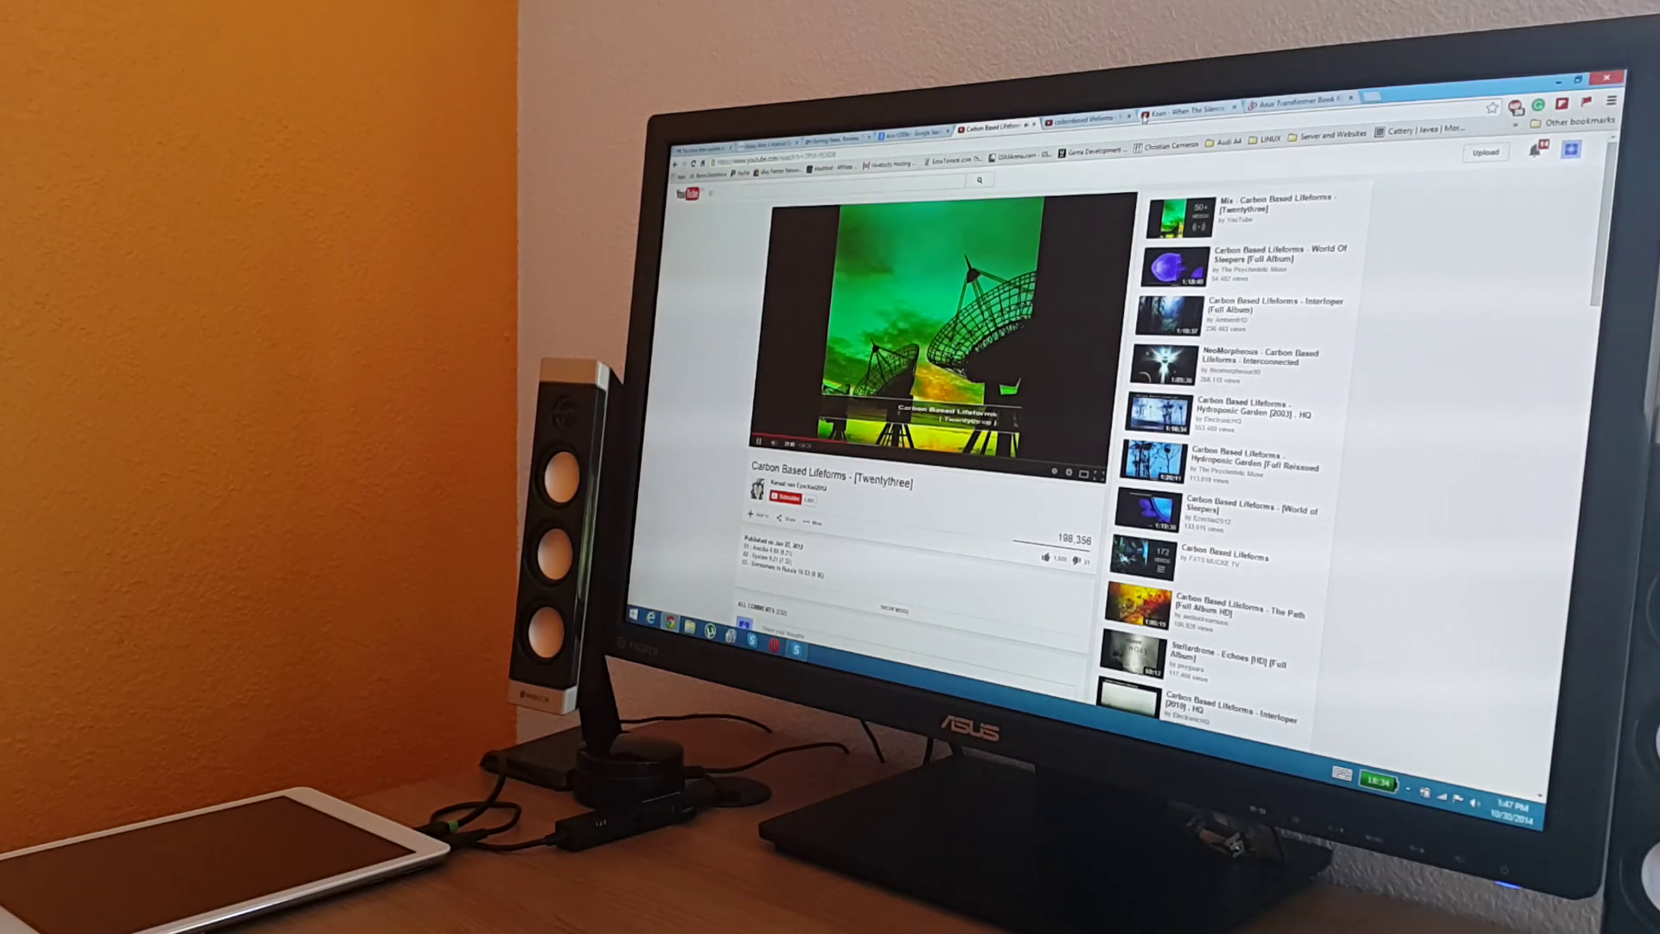
scroll(1398, 376, "down", 2)
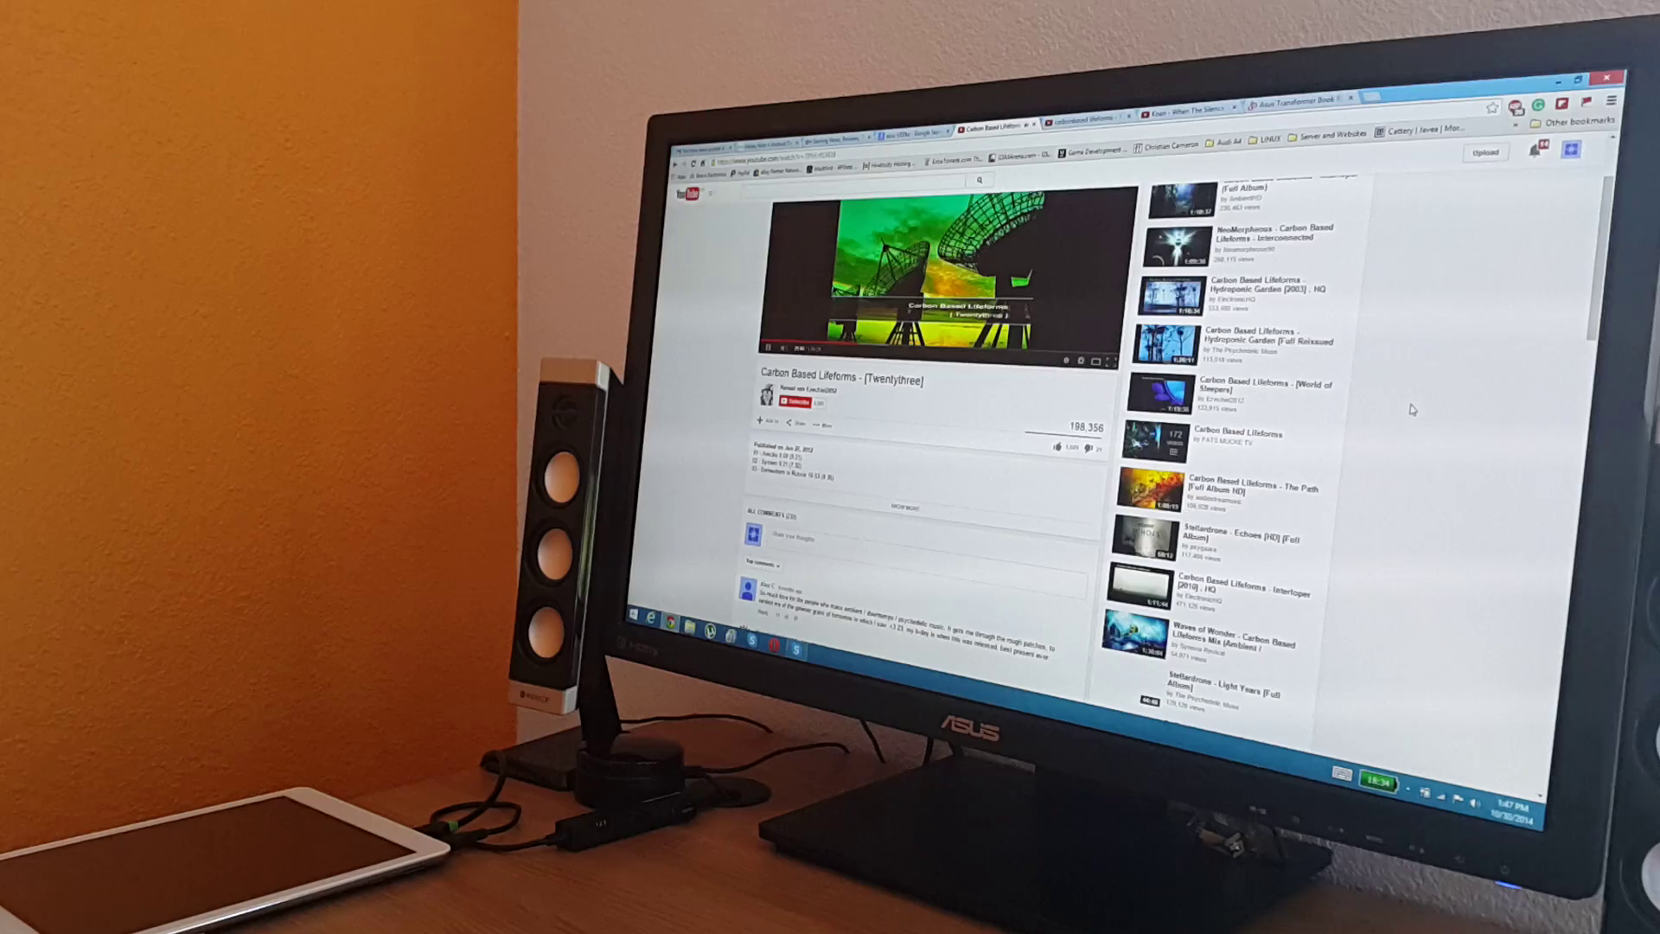
scroll(1399, 377, "down", 1)
scroll(1554, 390, "down", 3)
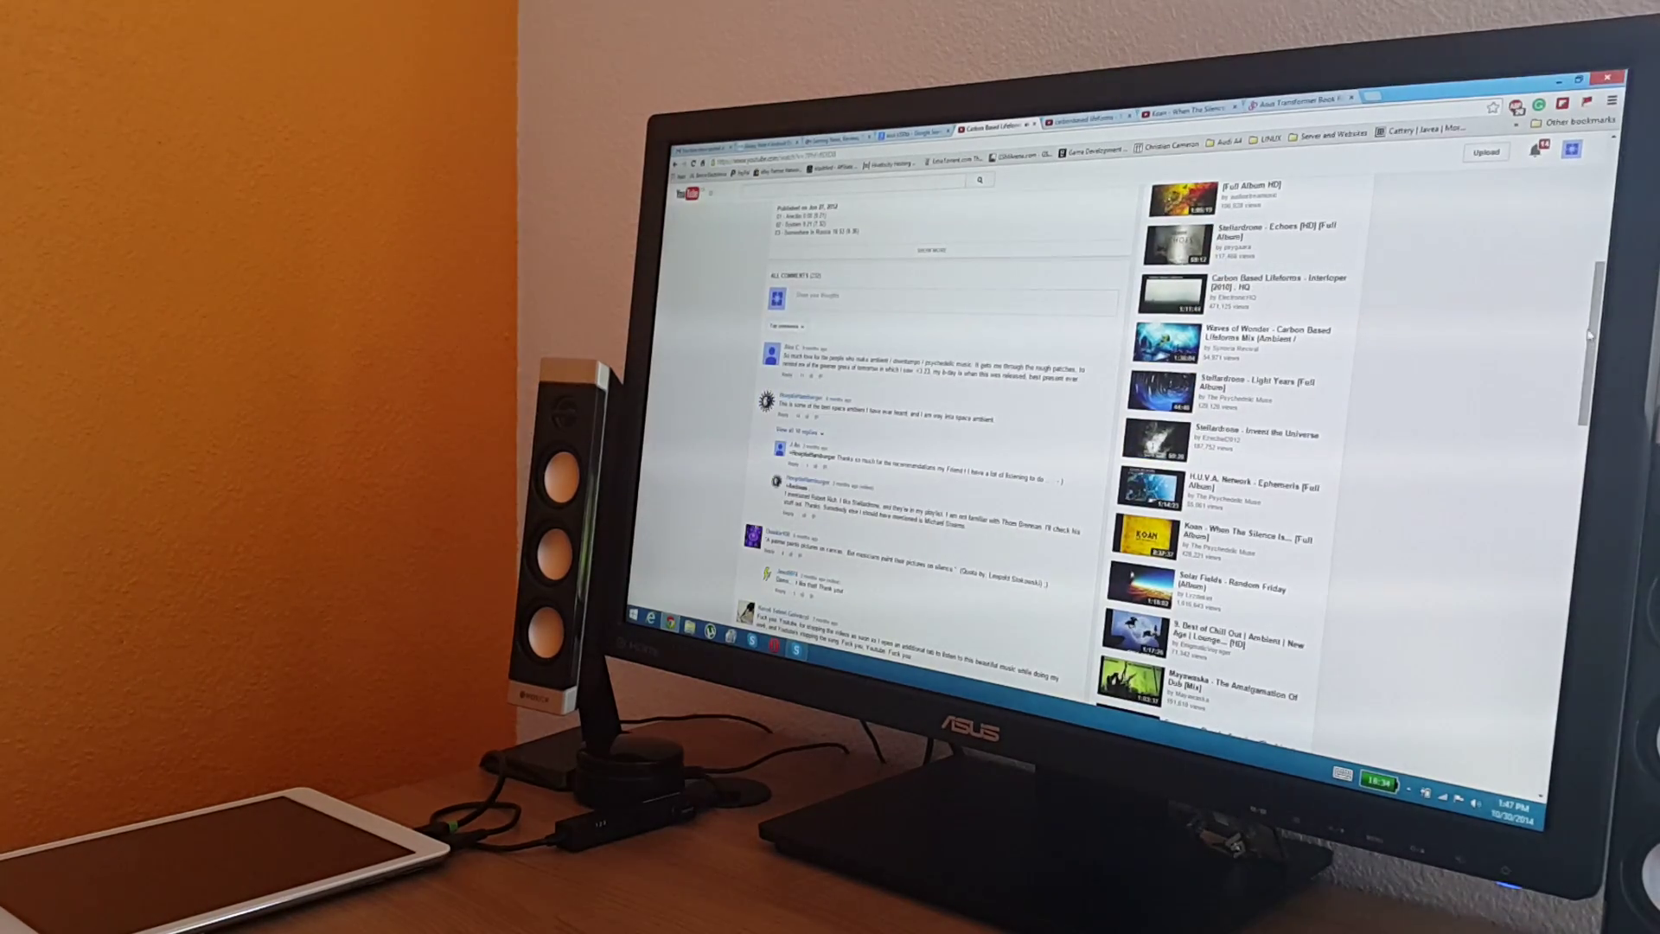
left_click_drag(1583, 363, 1596, 259)
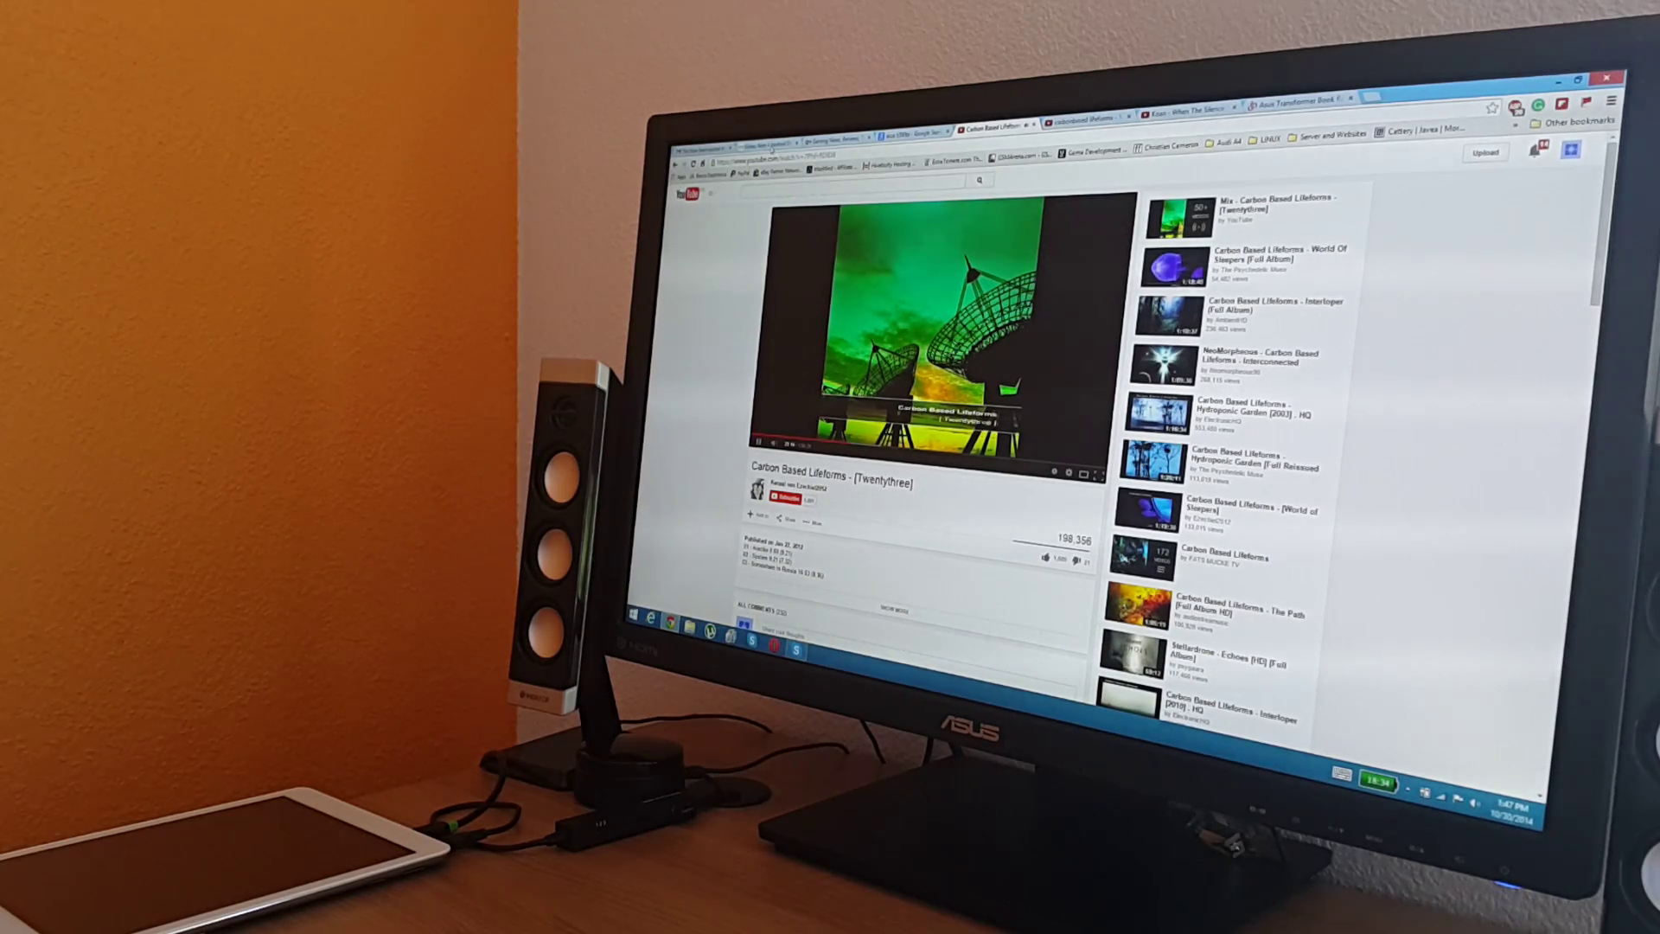
Switch from the Carbon Based Lifeforms YouTube video to the Gamer Headlines tab.
key("ctrl+shift+Tab")
key("ctrl+shift+Tab")
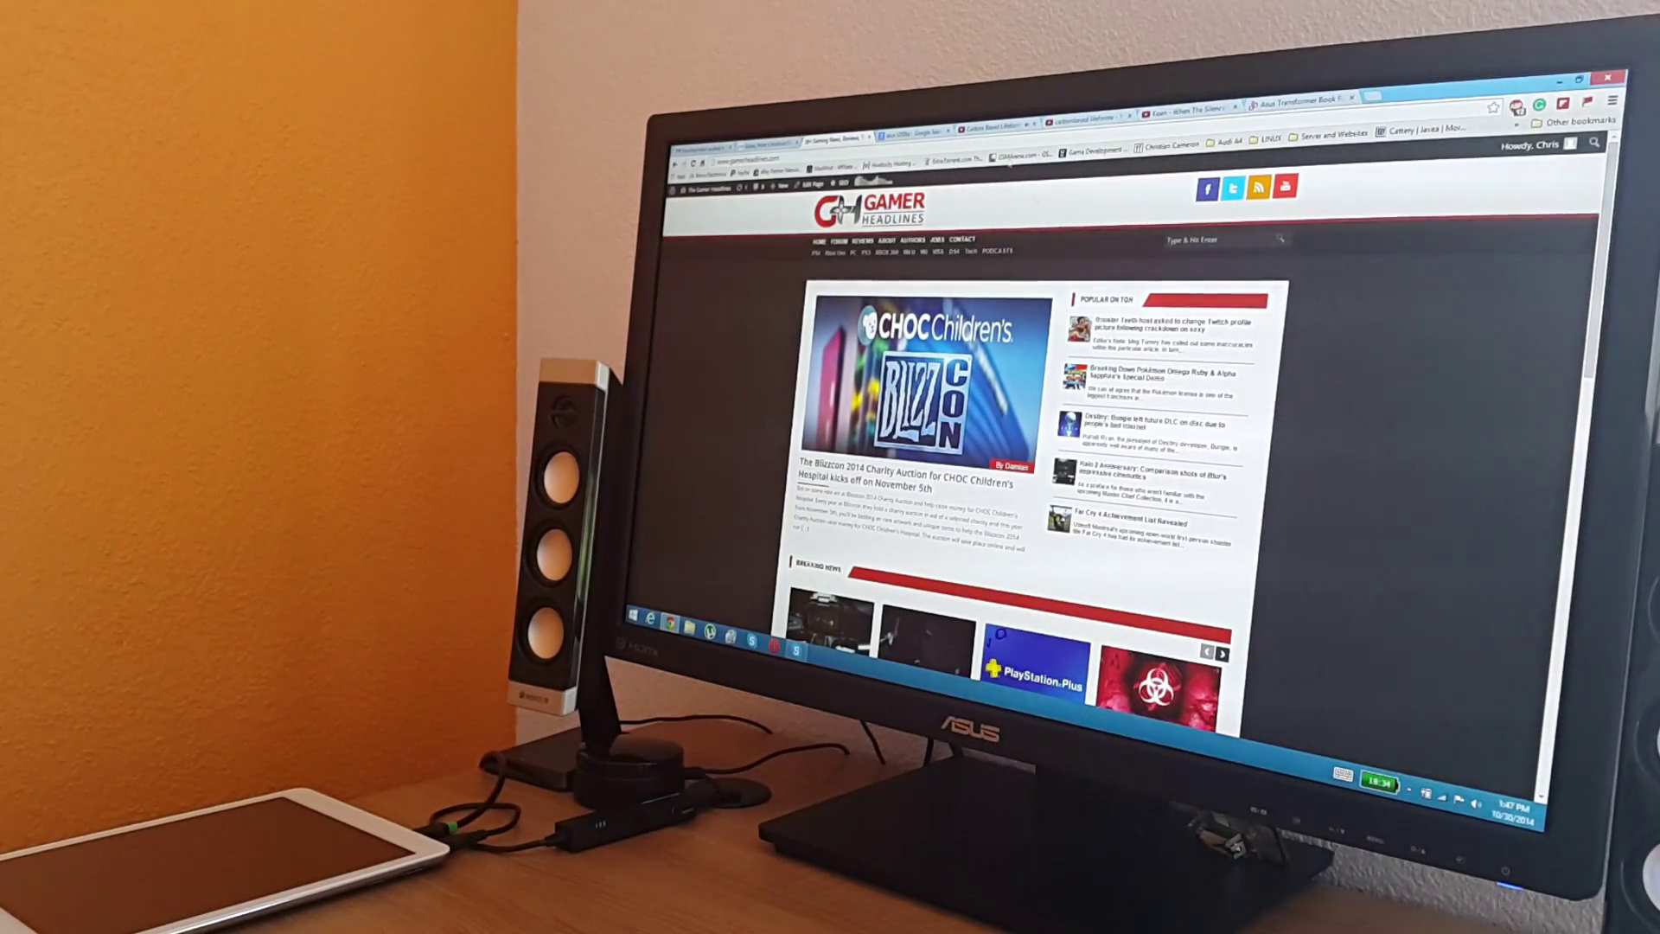
Go past the Google search tab to the Asus Transformer Book T200TA review tab.
key("ctrl+Tab")
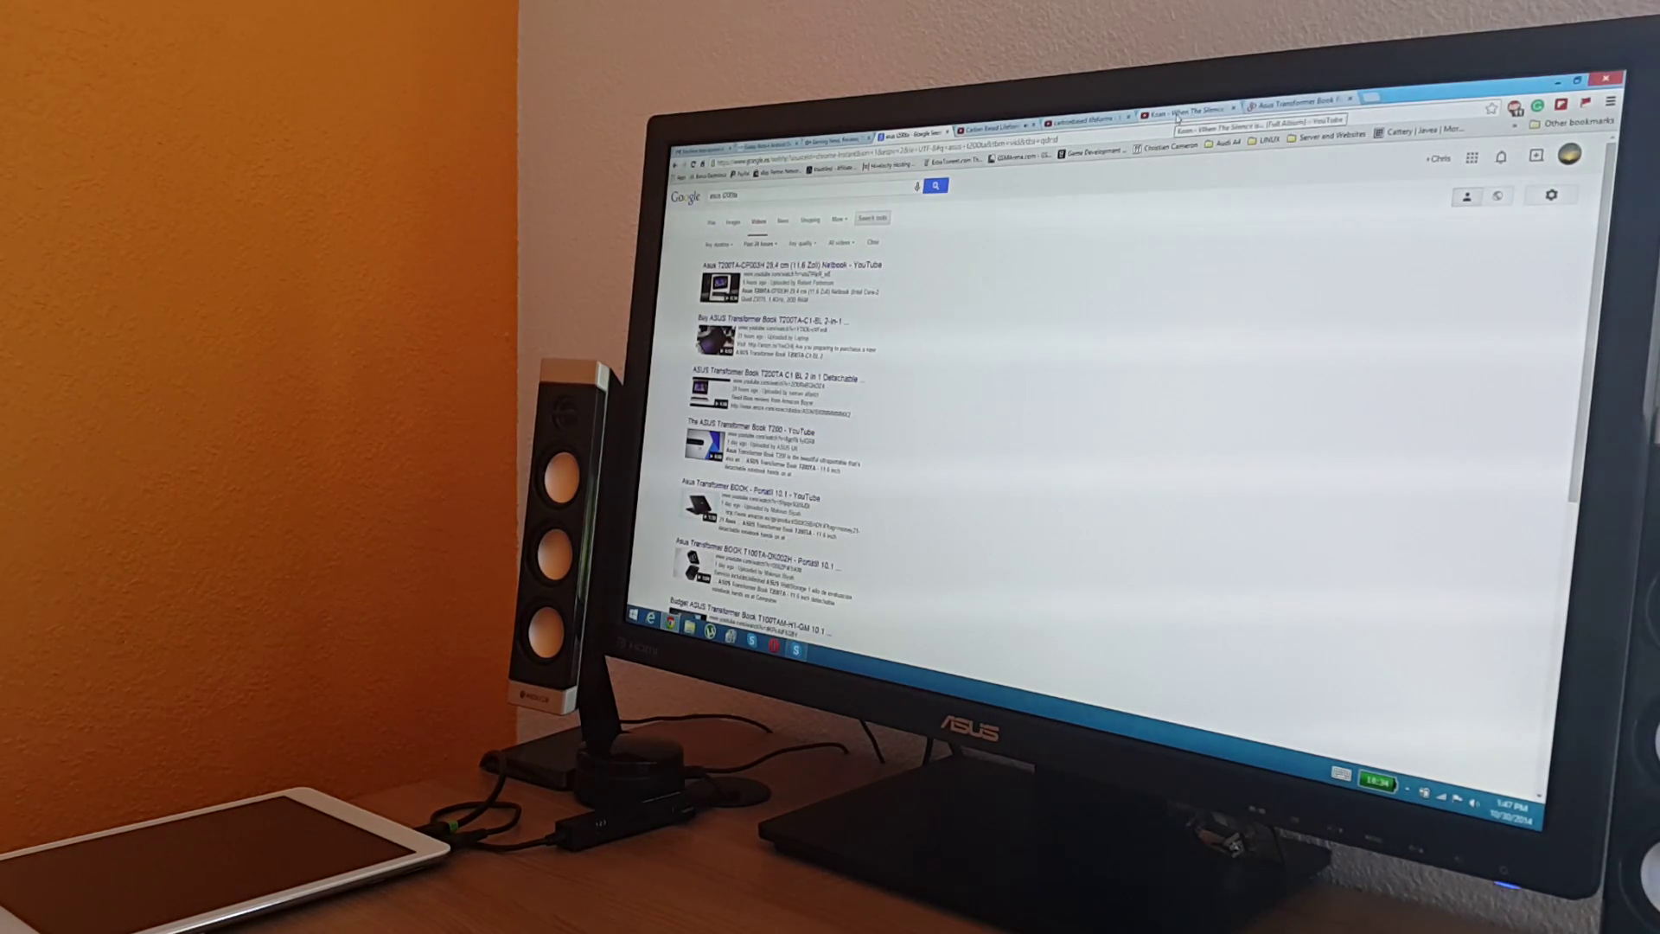
left_click(1280, 109)
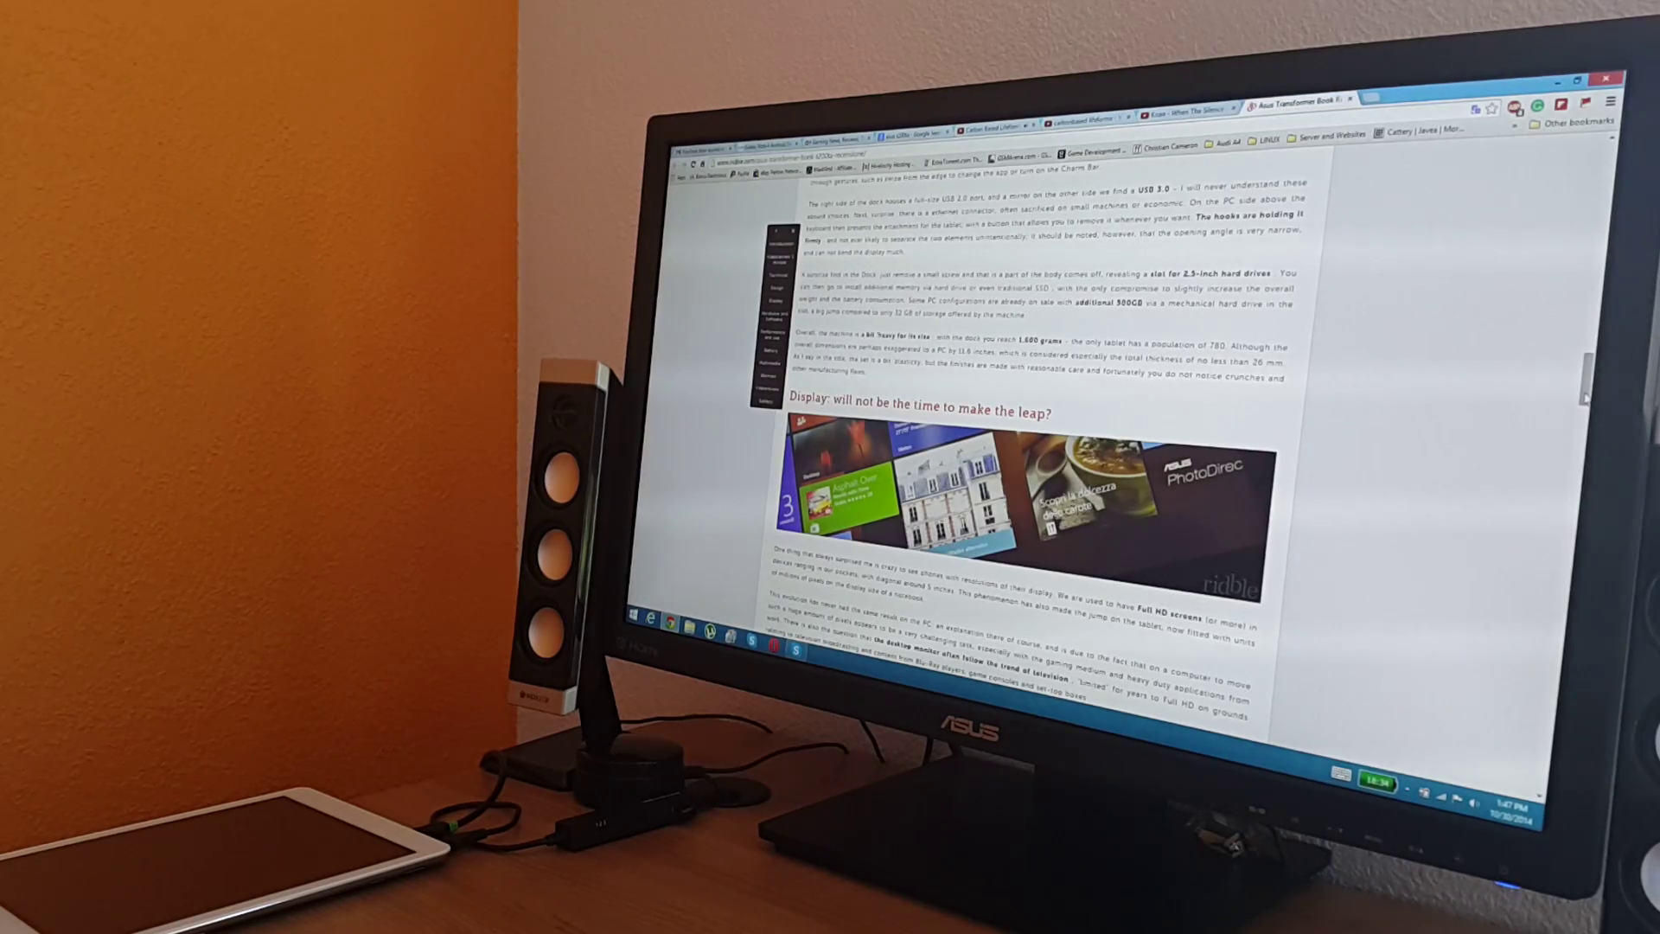
left_click_drag(1586, 387, 1588, 347)
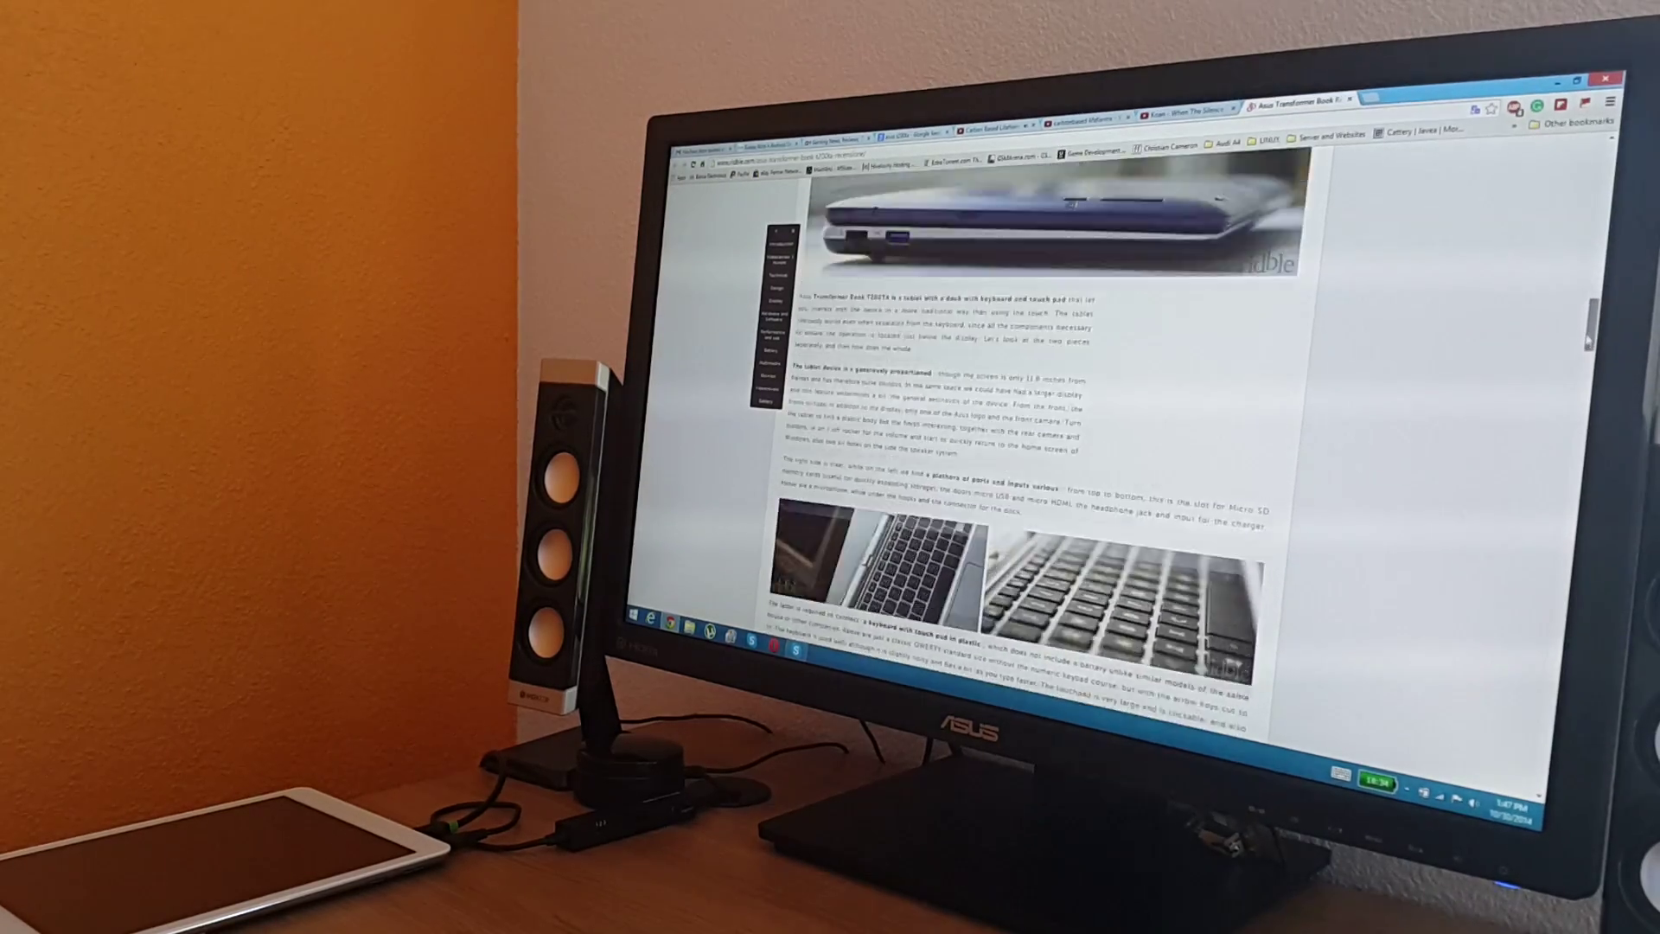
left_click_drag(1589, 347, 1594, 247)
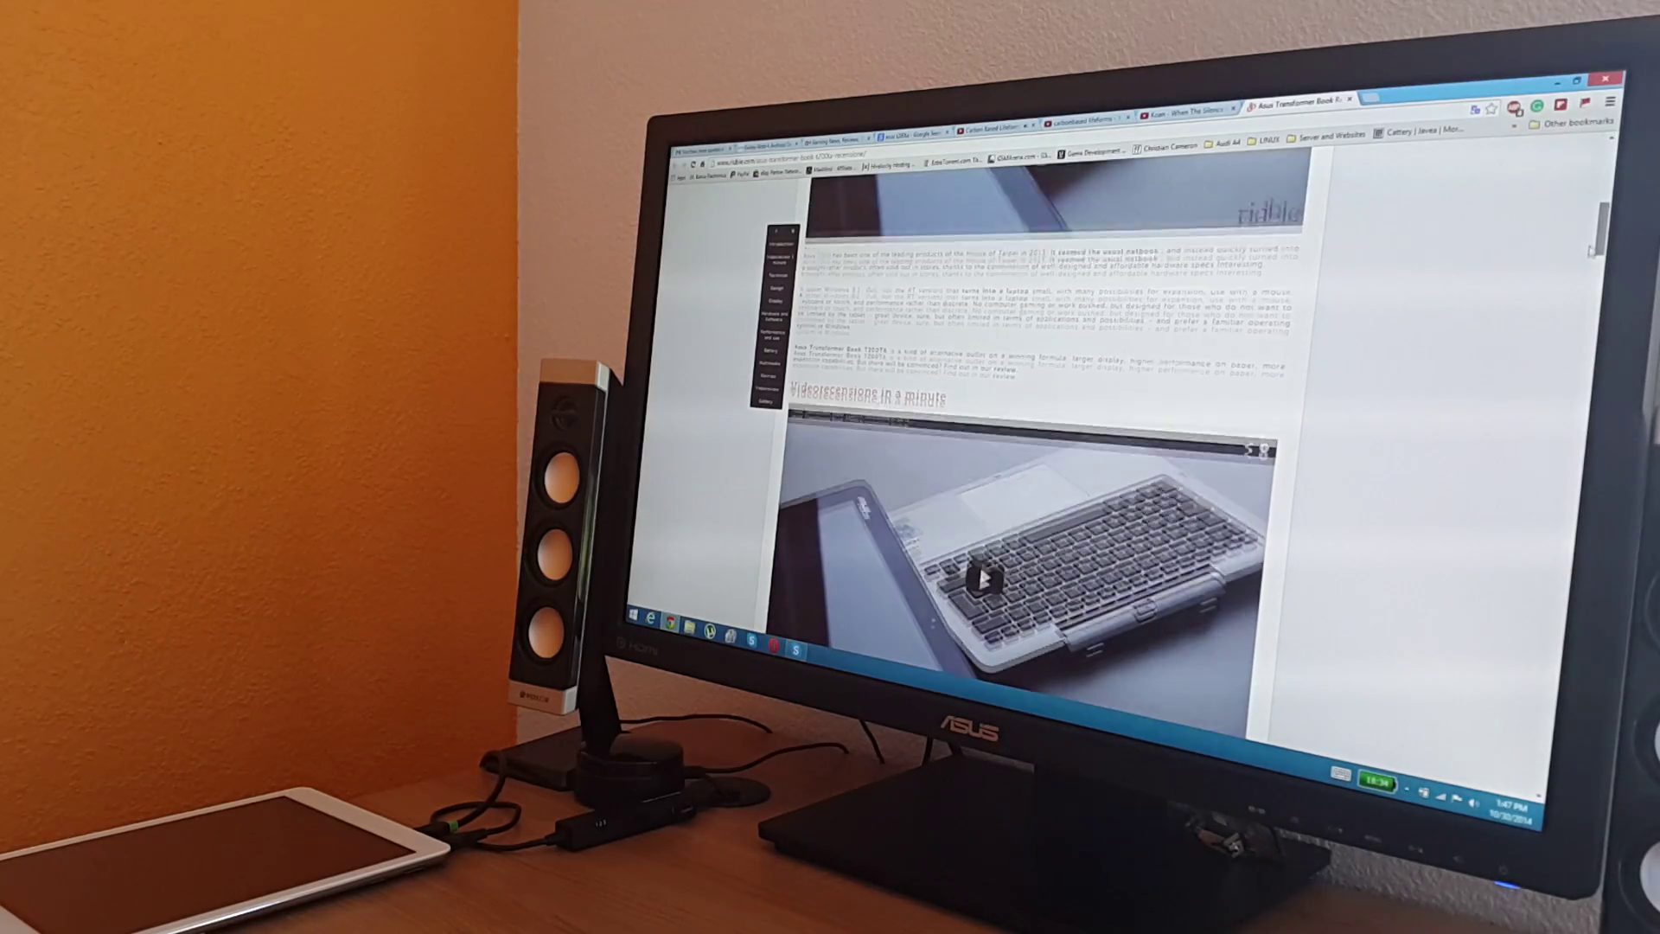
scroll(1593, 246, "down", 3)
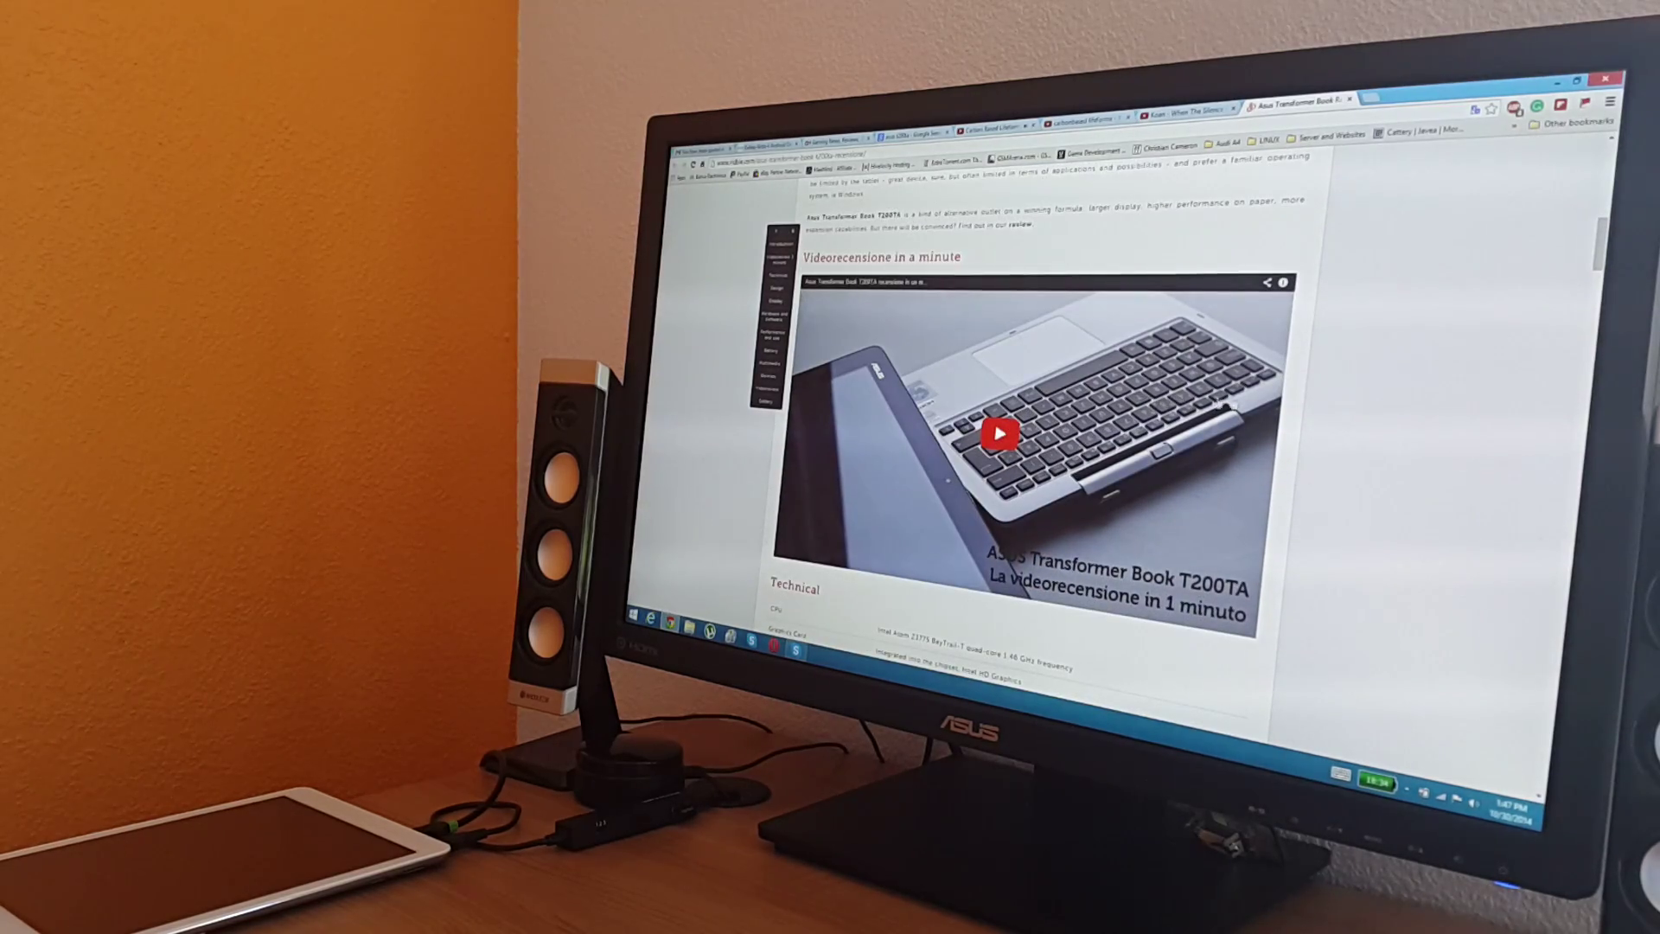
scroll(1219, 405, "up", 3)
scroll(1272, 448, "up", 5)
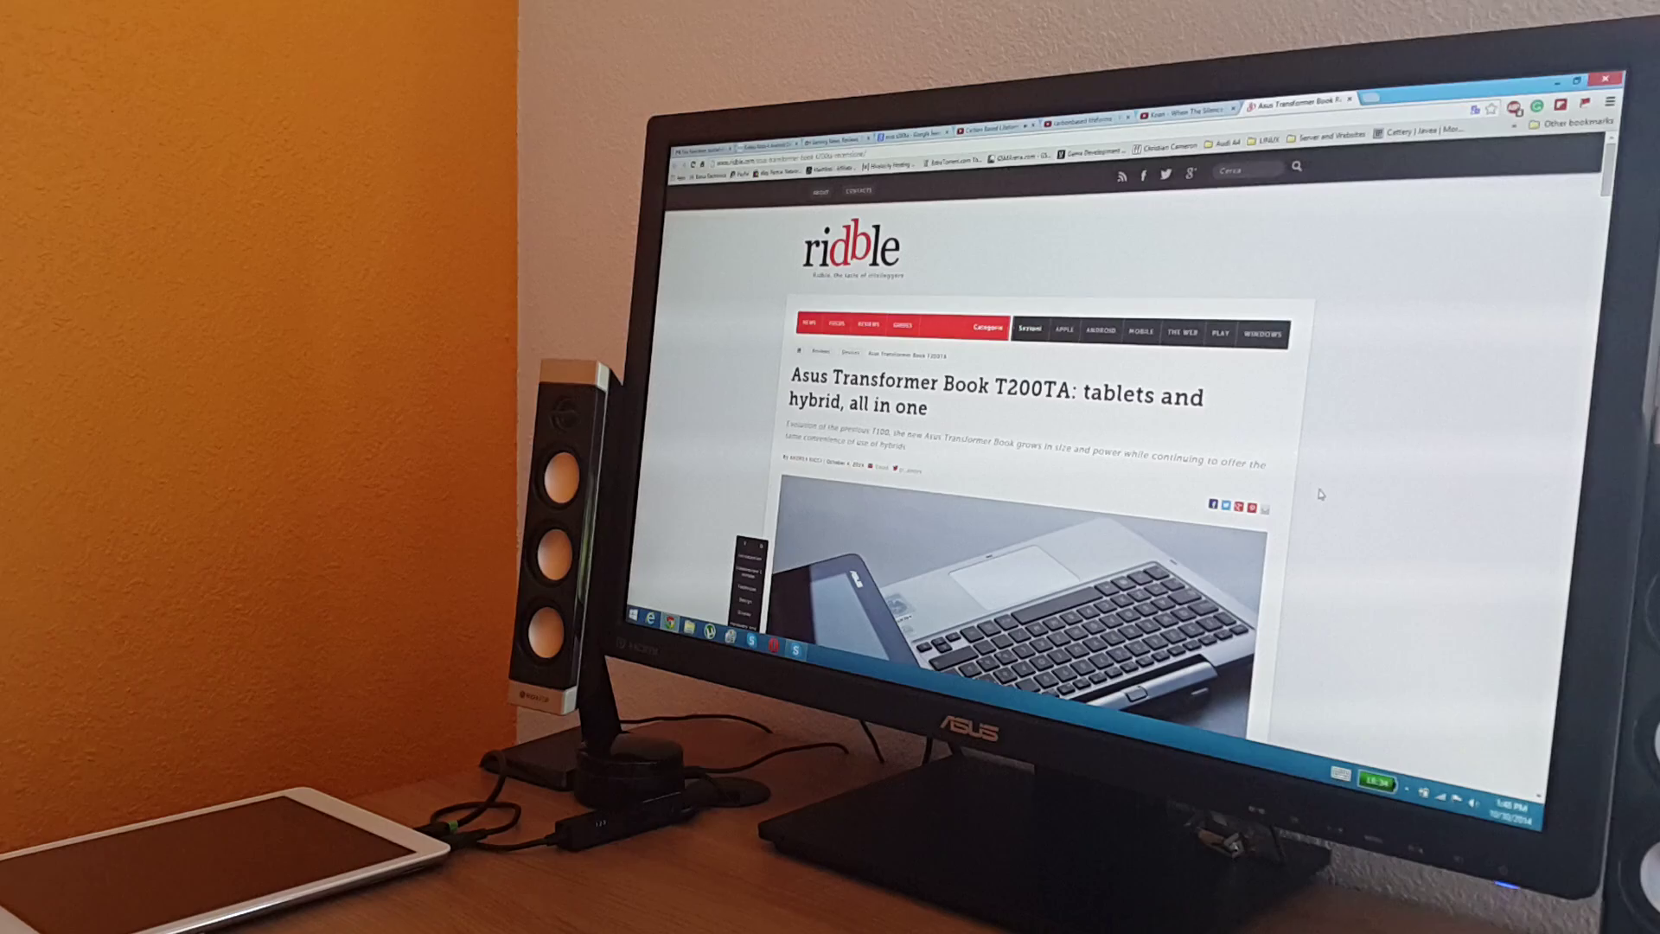
scroll(1321, 493, "down", 3)
scroll(1320, 493, "down", 3)
scroll(1320, 493, "down", 6)
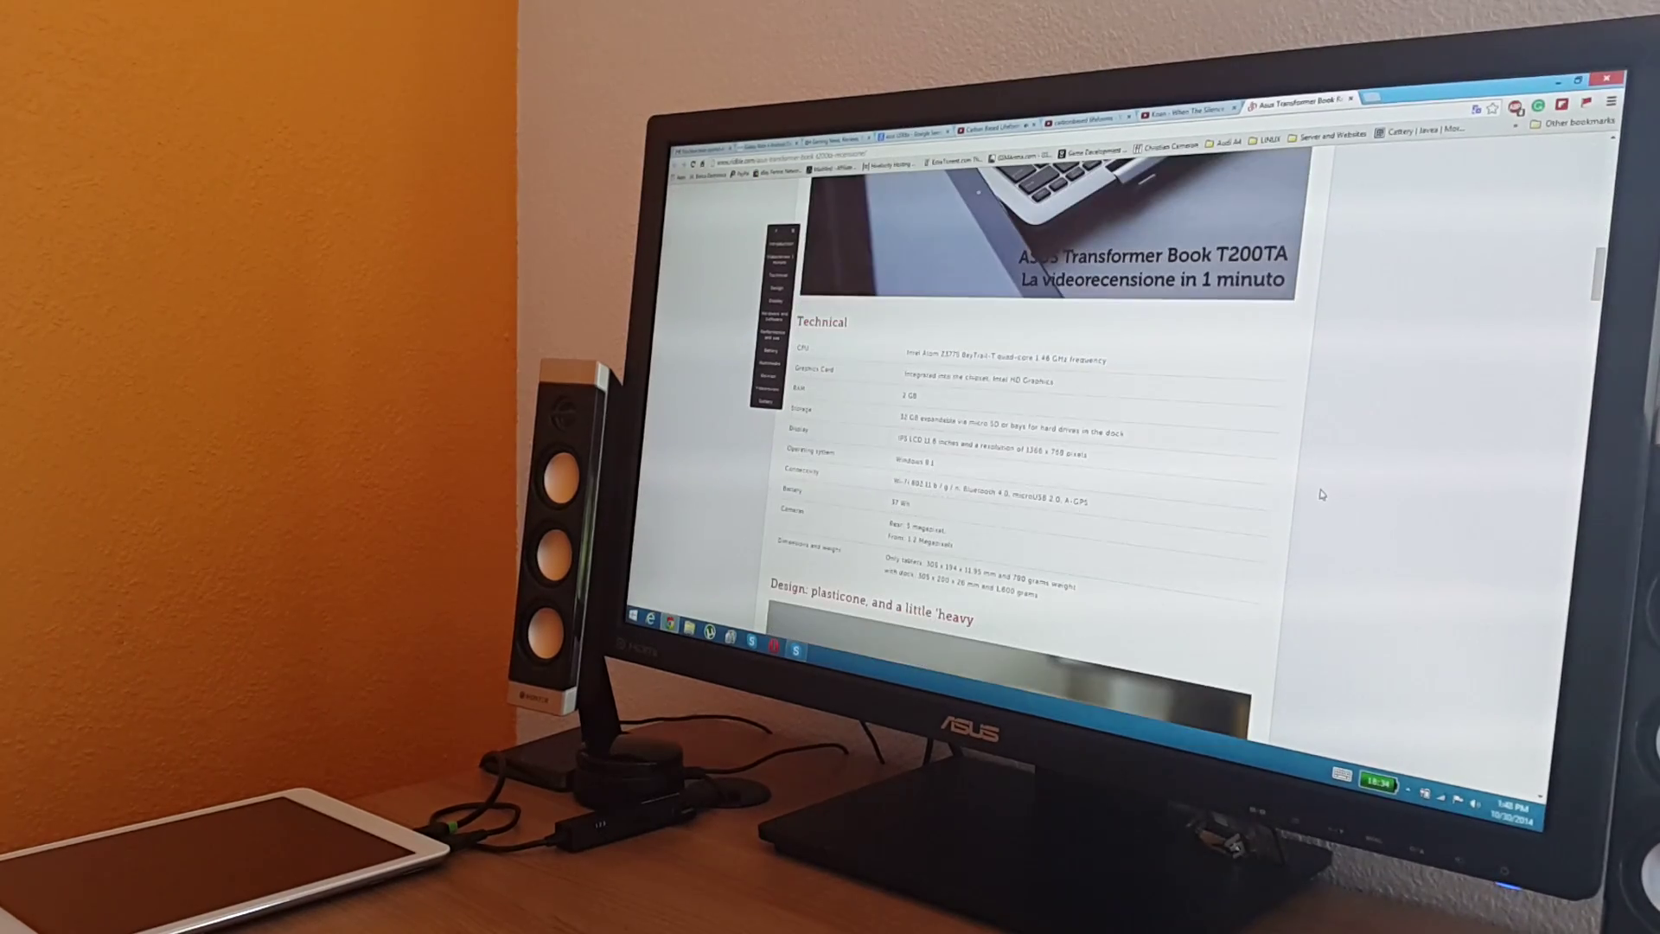
scroll(1321, 493, "down", 3)
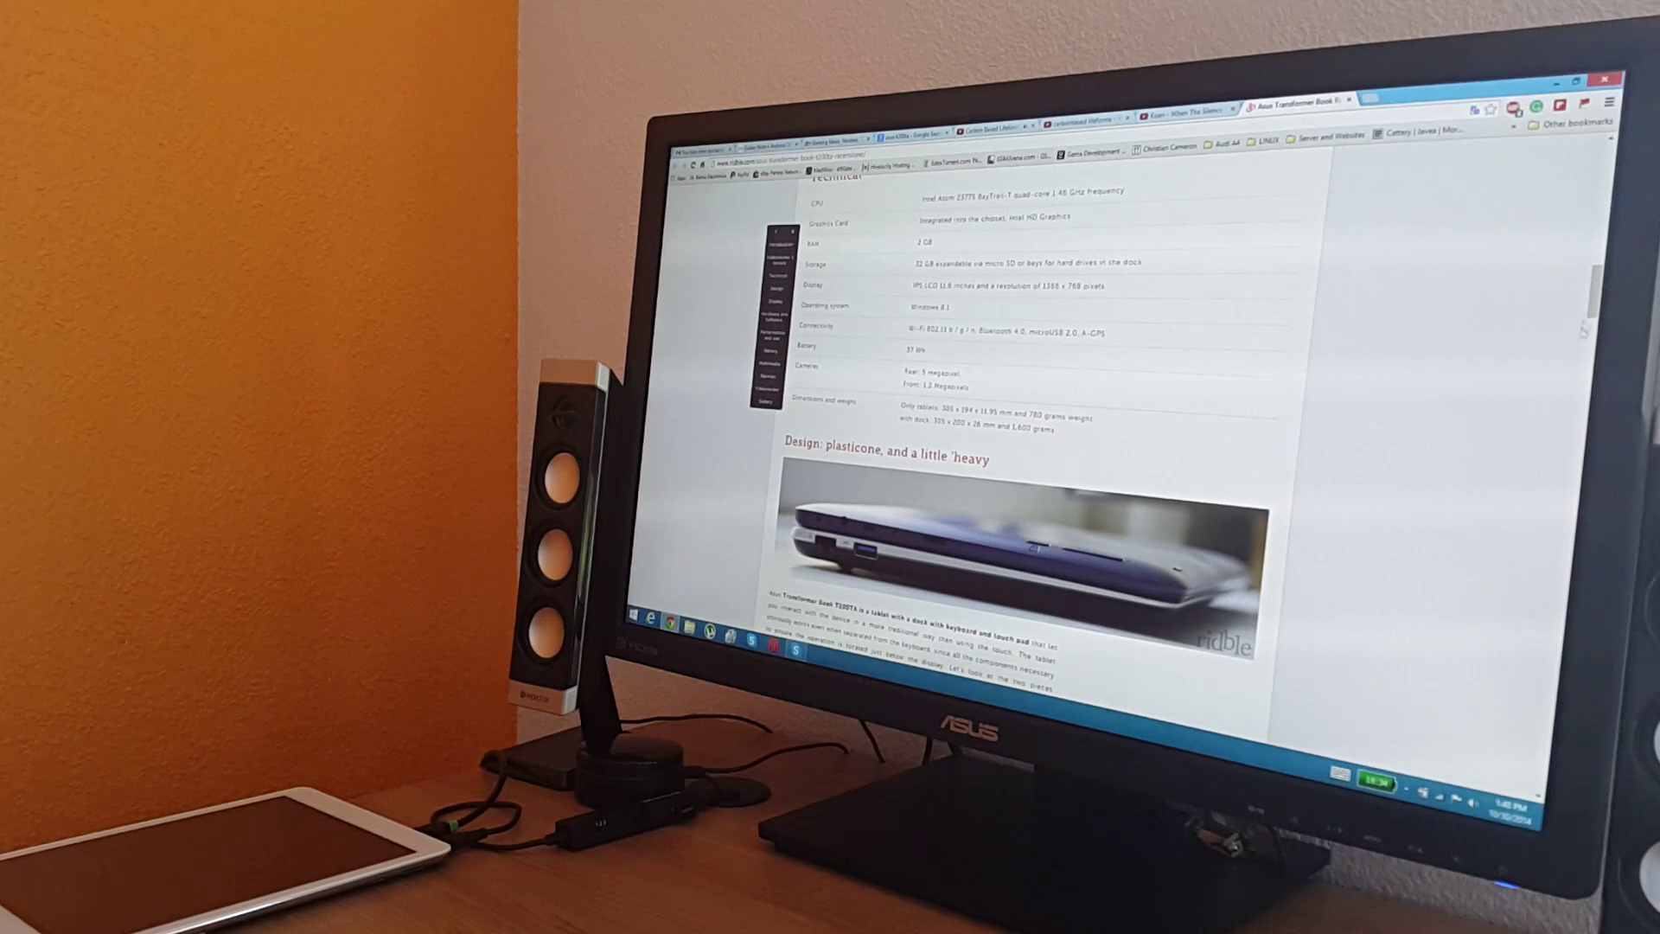
scroll(1322, 493, "down", 3)
scroll(1320, 493, "down", 3)
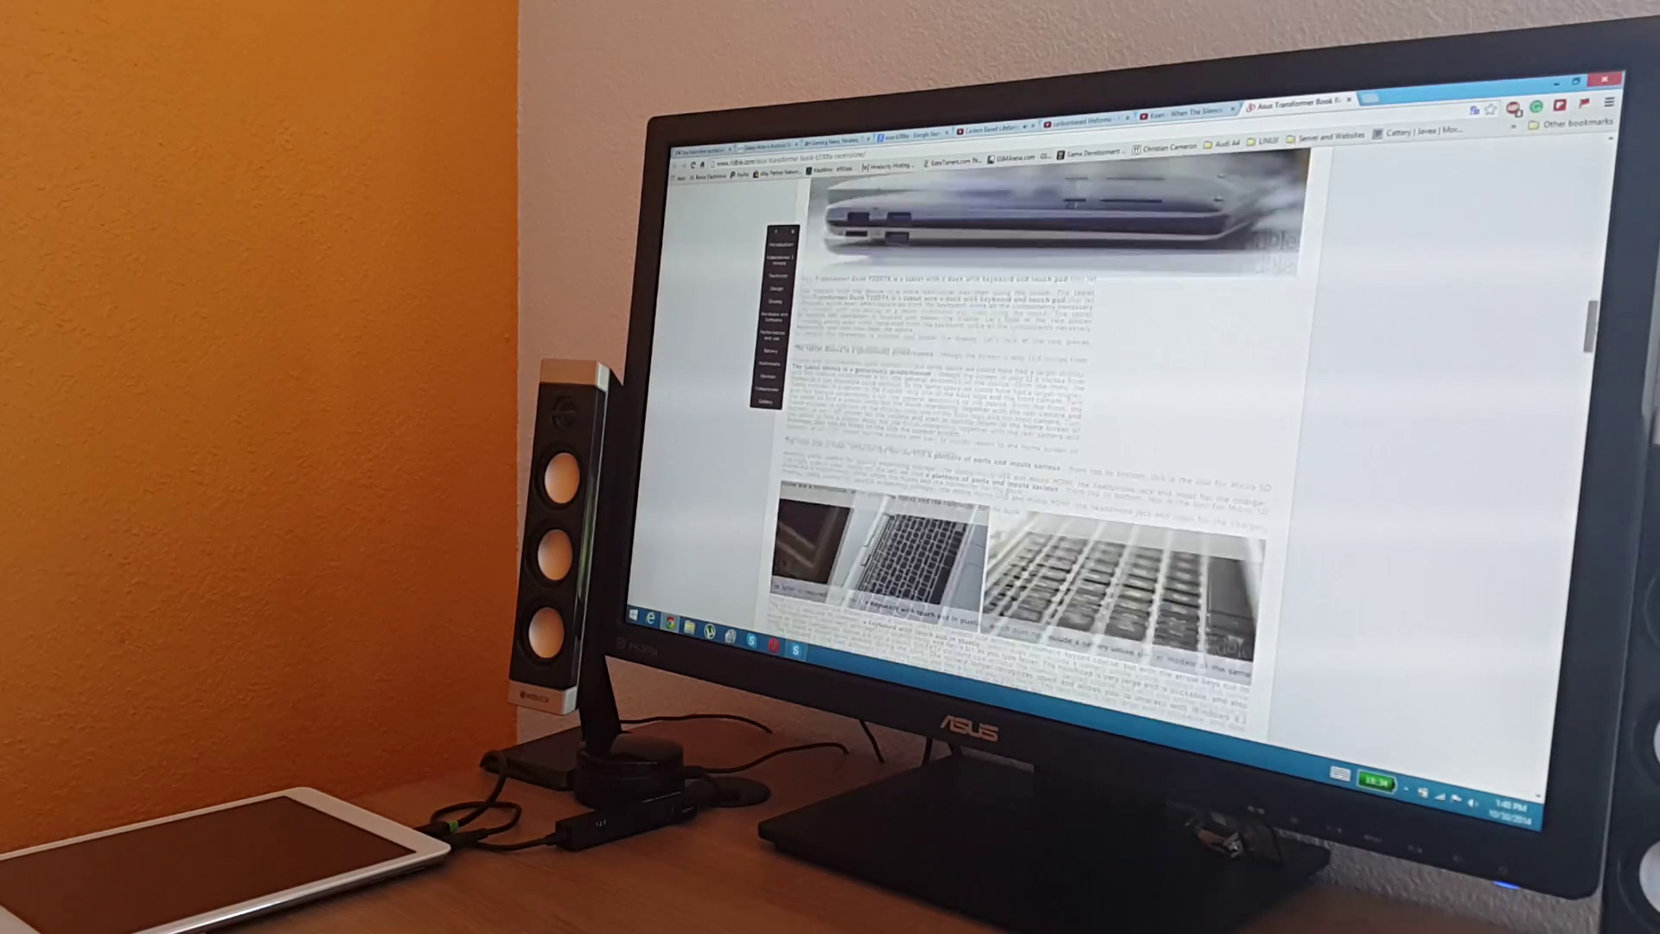
scroll(1322, 493, "down", 3)
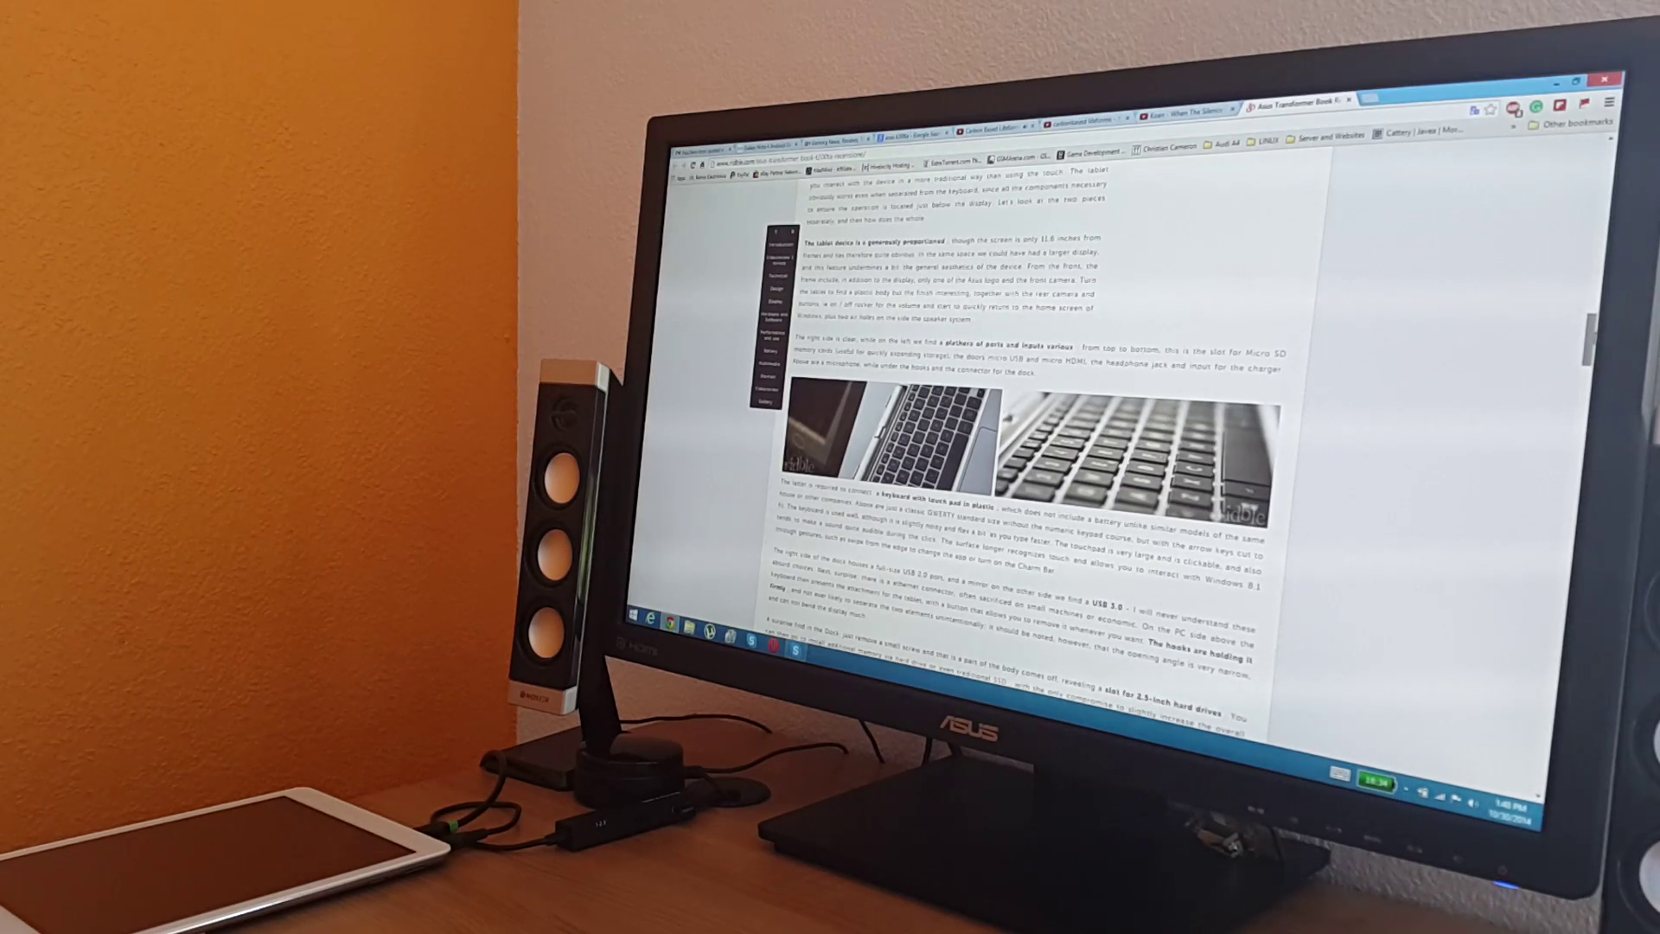
scroll(1038, 441, "down", 2)
scroll(1038, 441, "down", 1)
scroll(1038, 441, "down", 3)
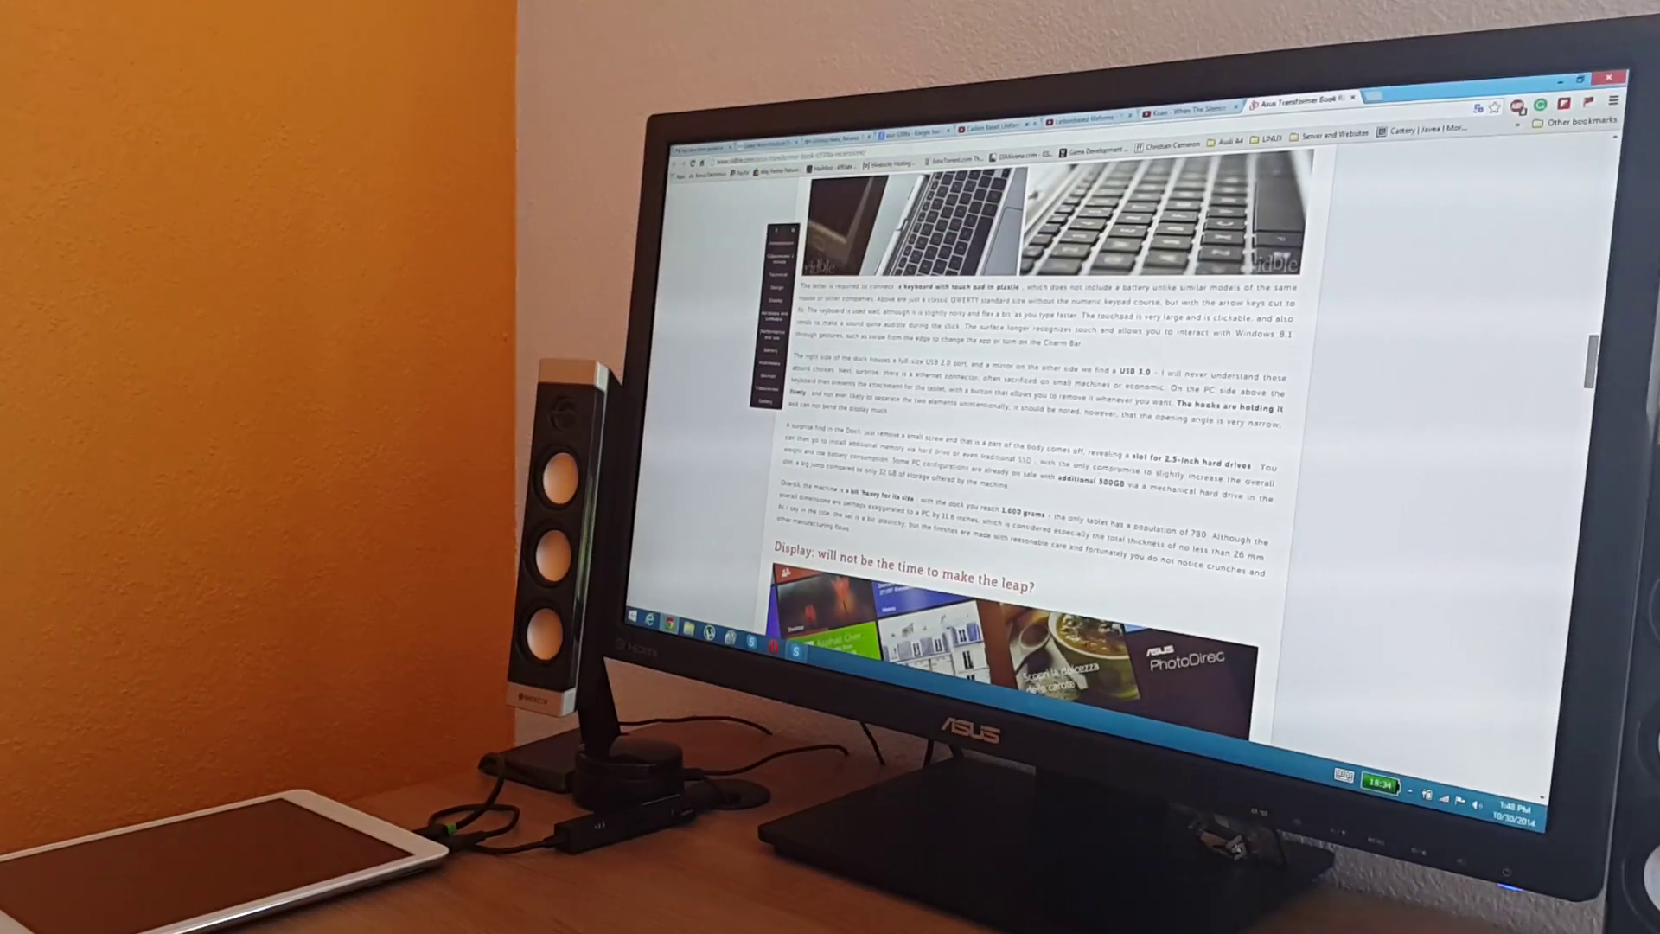
scroll(1039, 441, "down", 3)
scroll(1037, 441, "down", 3)
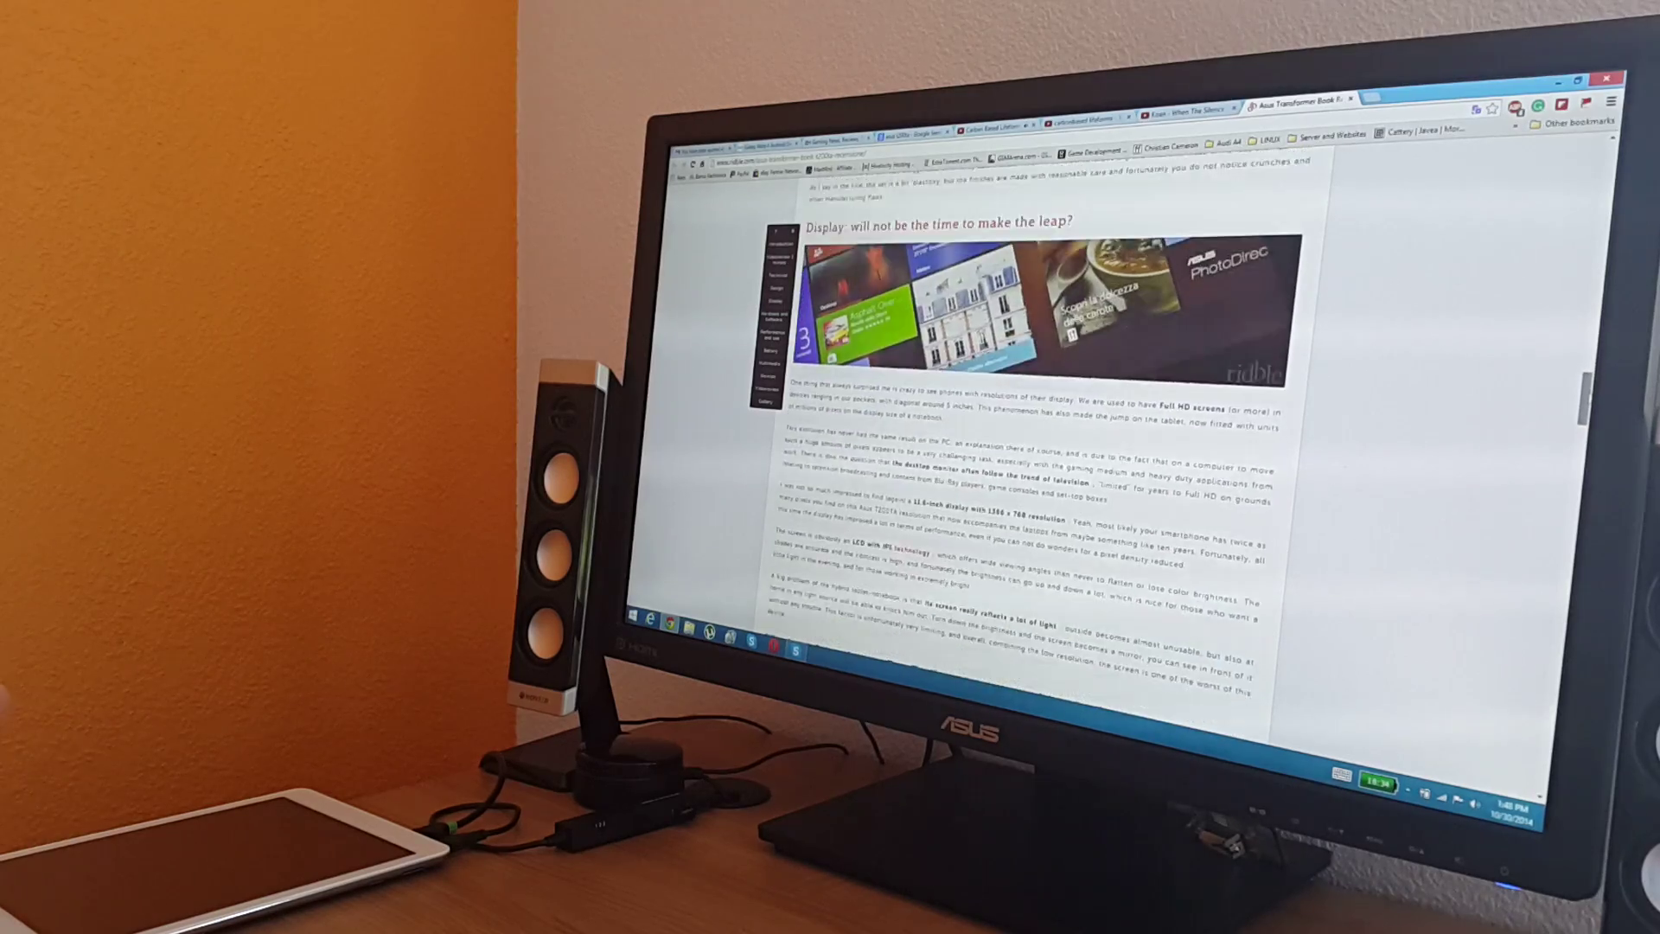
scroll(1039, 441, "down", 3)
scroll(1039, 441, "down", 3)
scroll(1038, 442, "down", 3)
scroll(1038, 442, "down", 2)
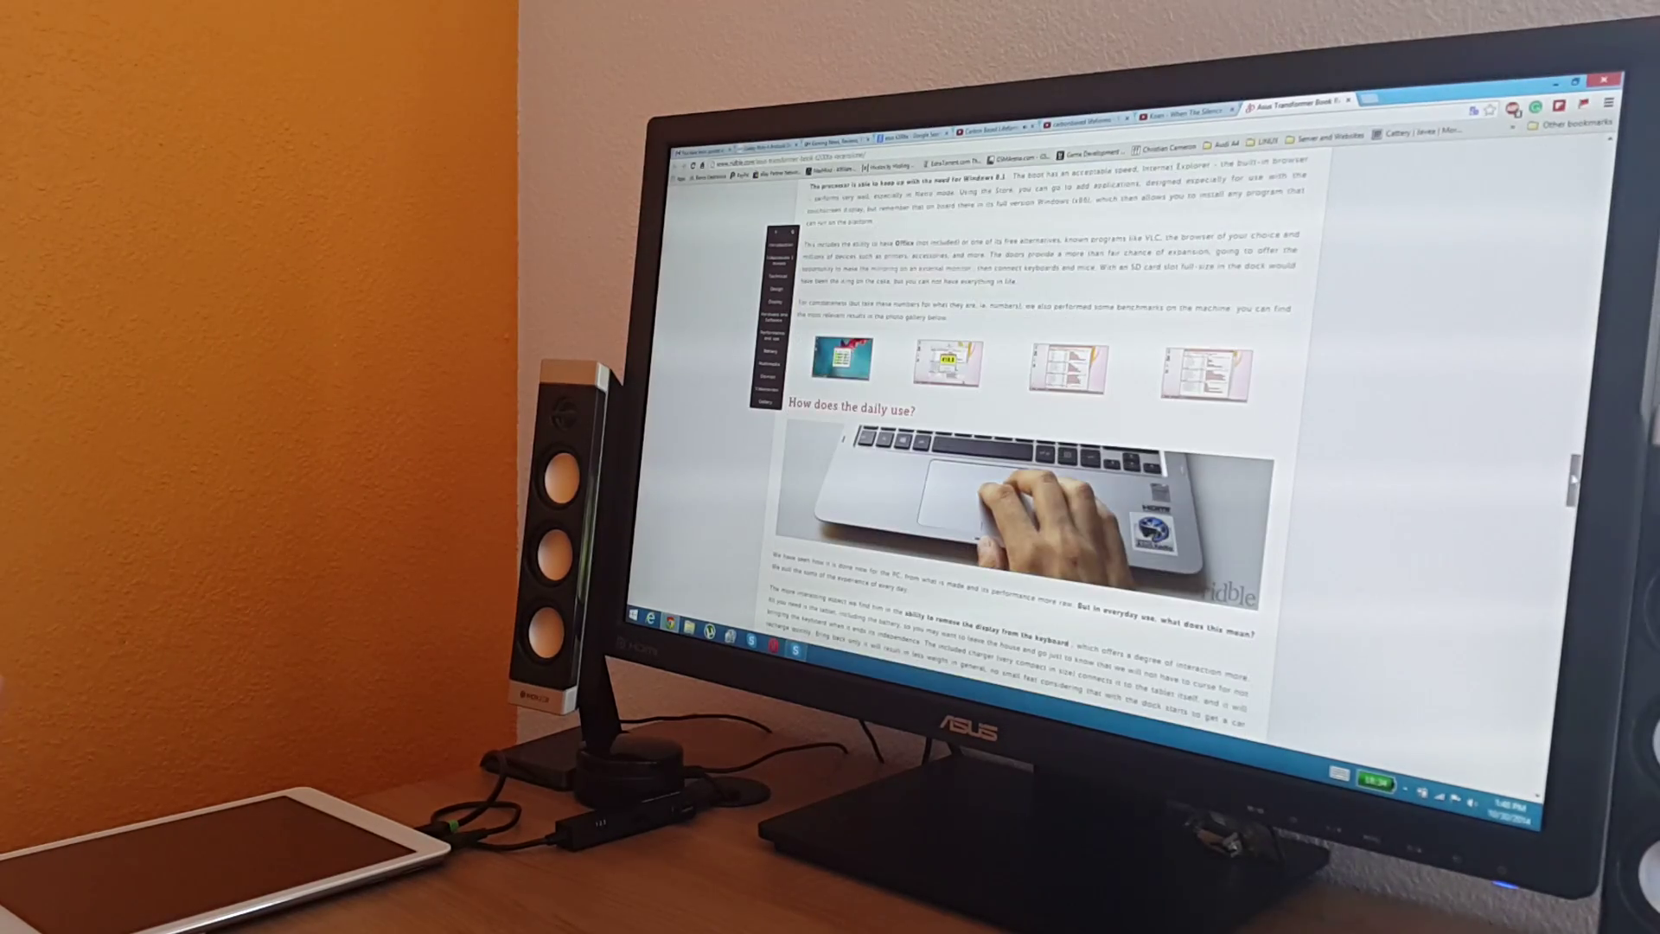
scroll(1038, 441, "down", 3)
scroll(1038, 441, "down", 2)
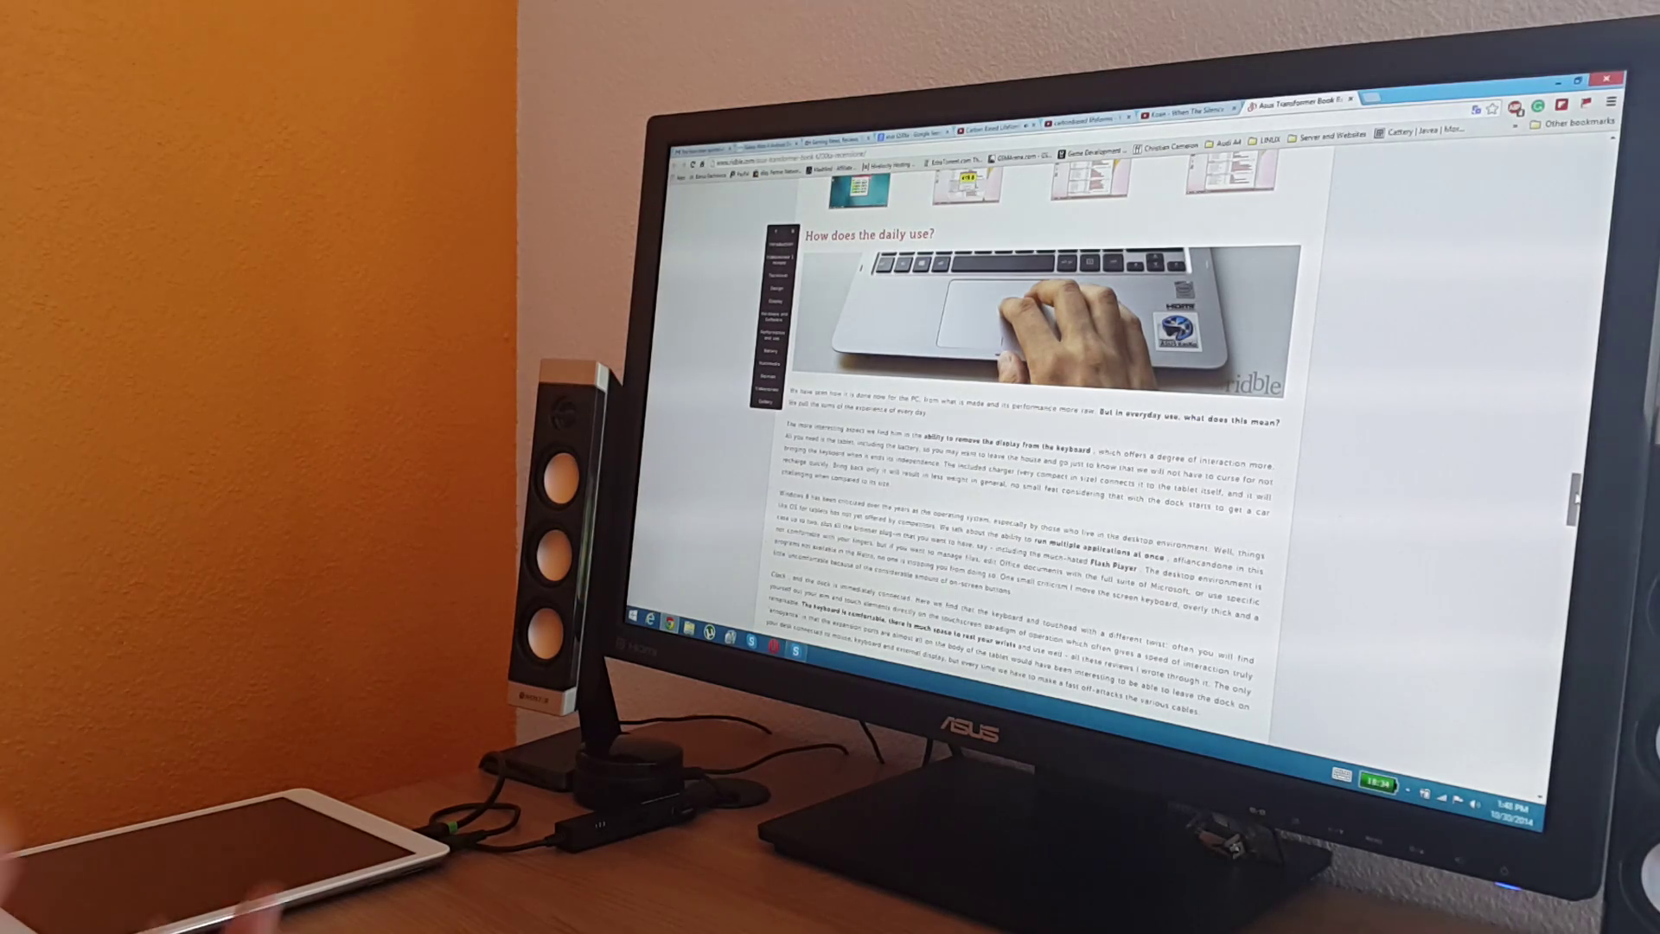
scroll(1037, 441, "down", 1)
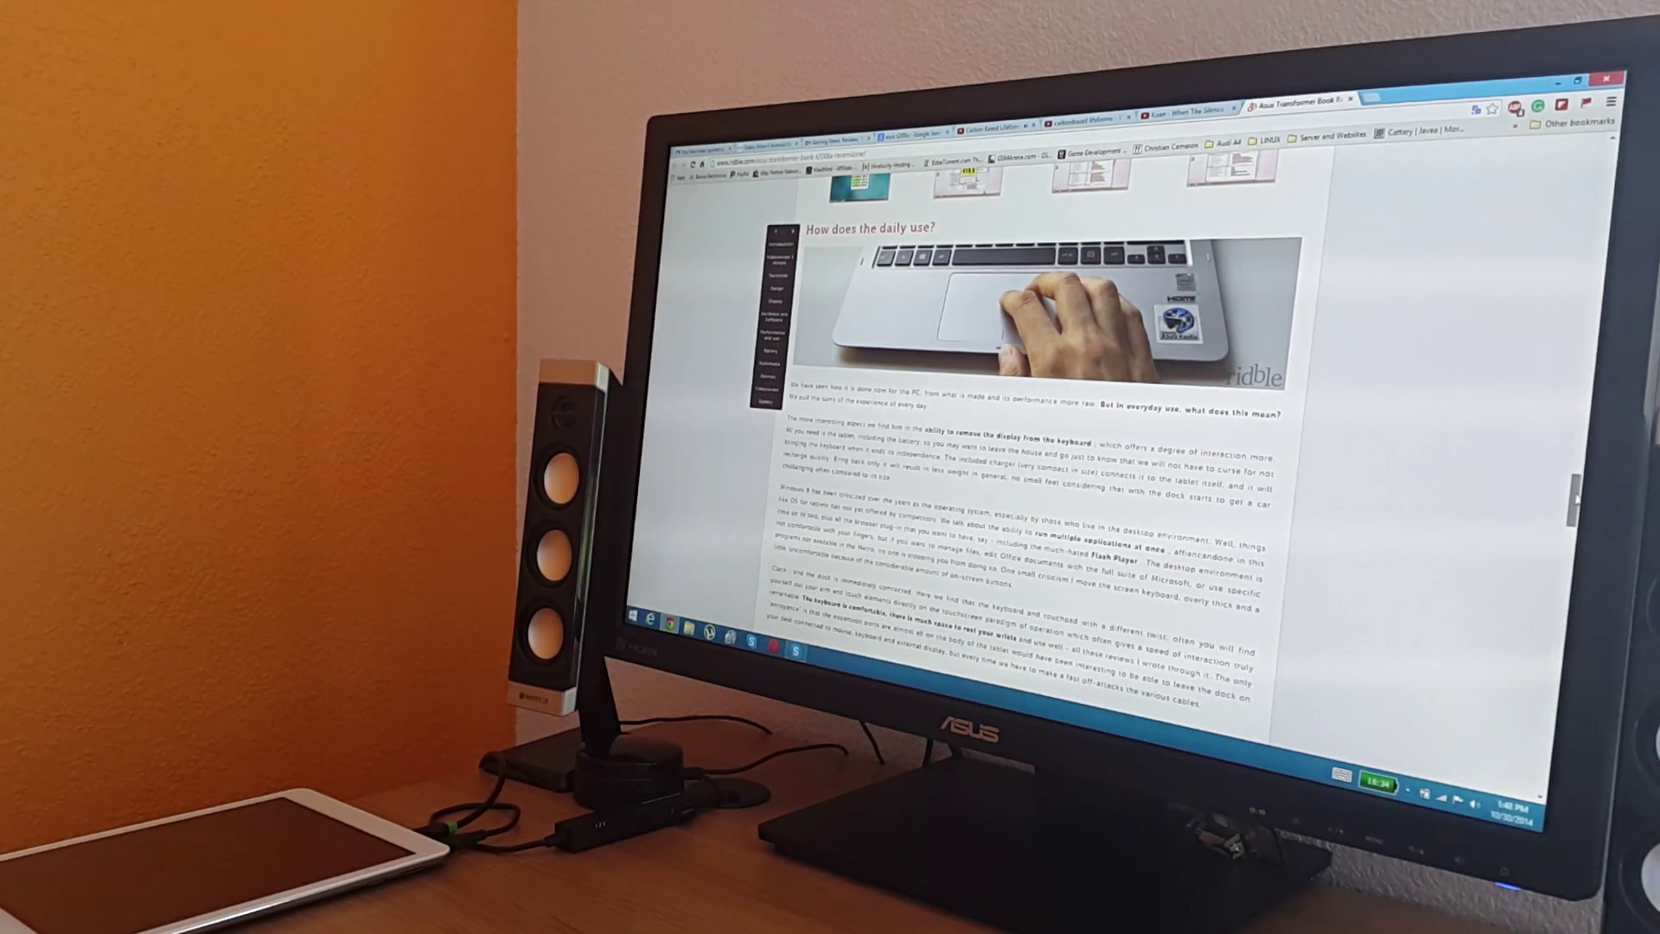
scroll(1038, 441, "down", 2)
scroll(1037, 441, "down", 3)
scroll(1037, 442, "down", 3)
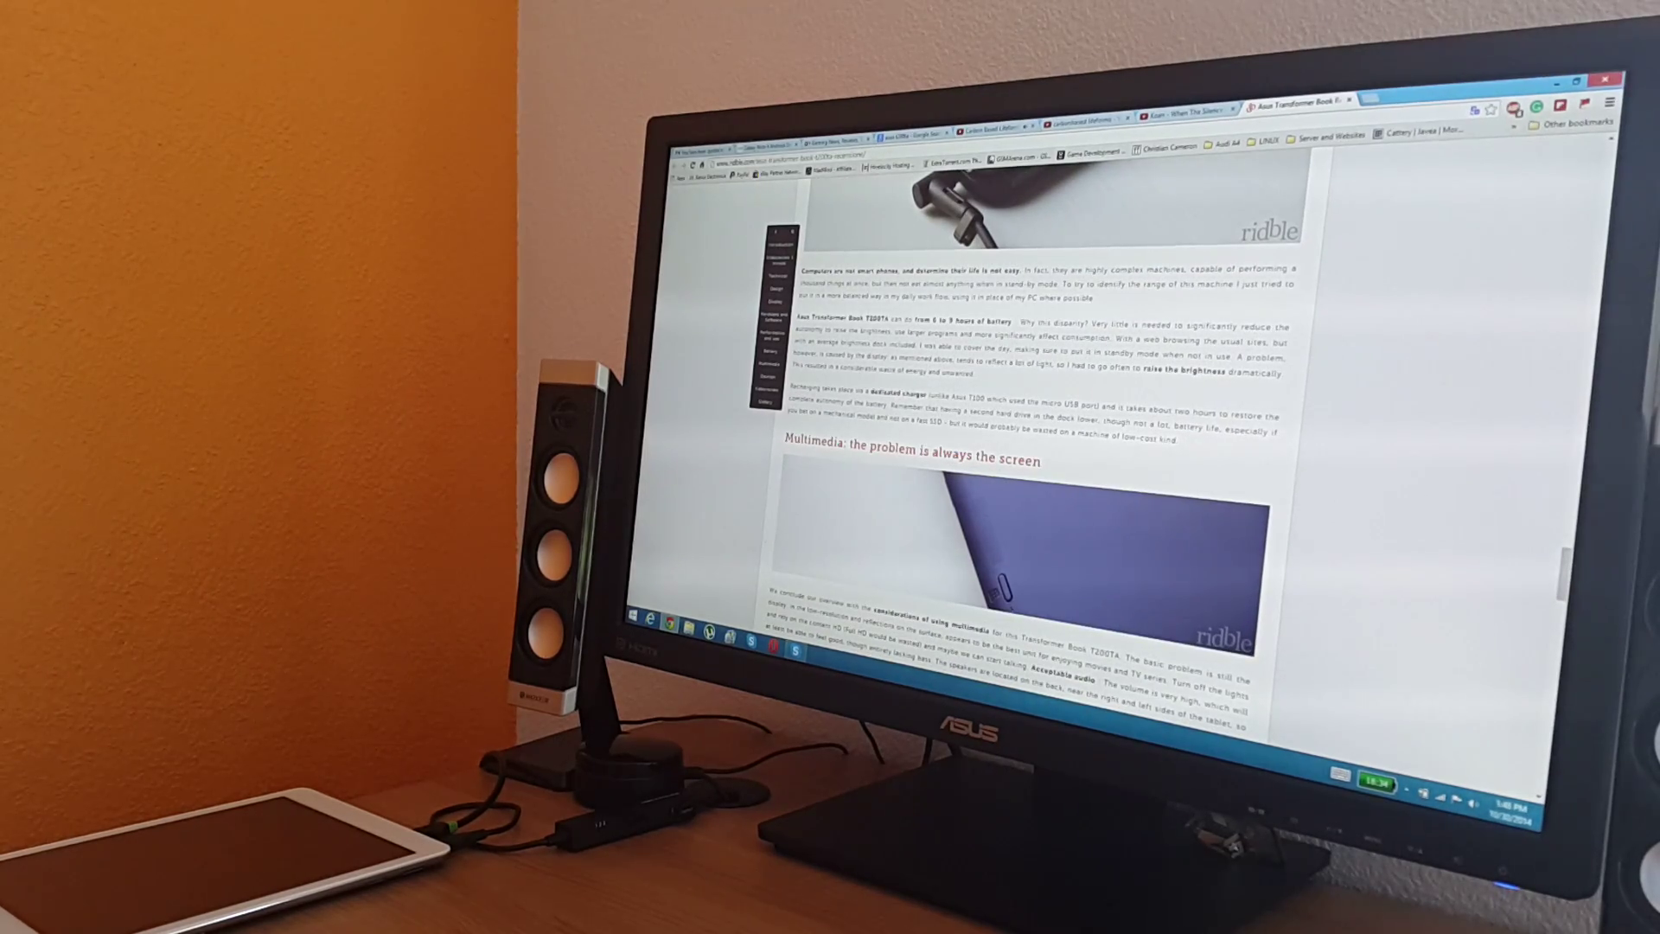
Reload the Bioshock Infinite article in Internet Explorer, then return to the Chrome review.
left_click(1540, 568)
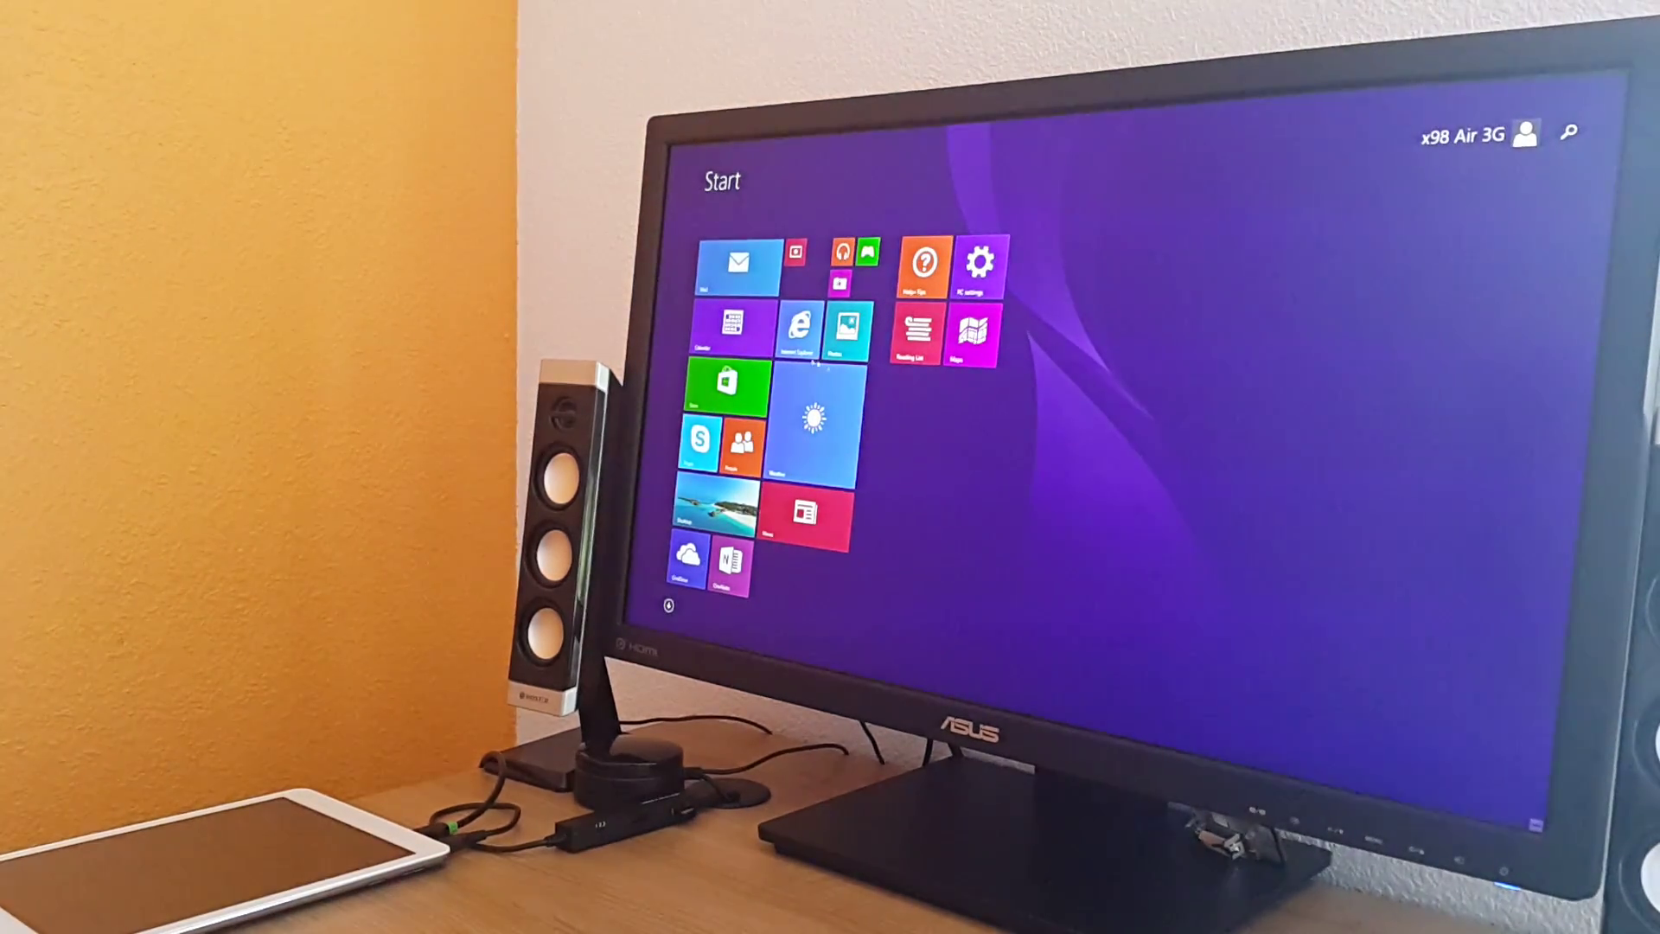
left_click(798, 332)
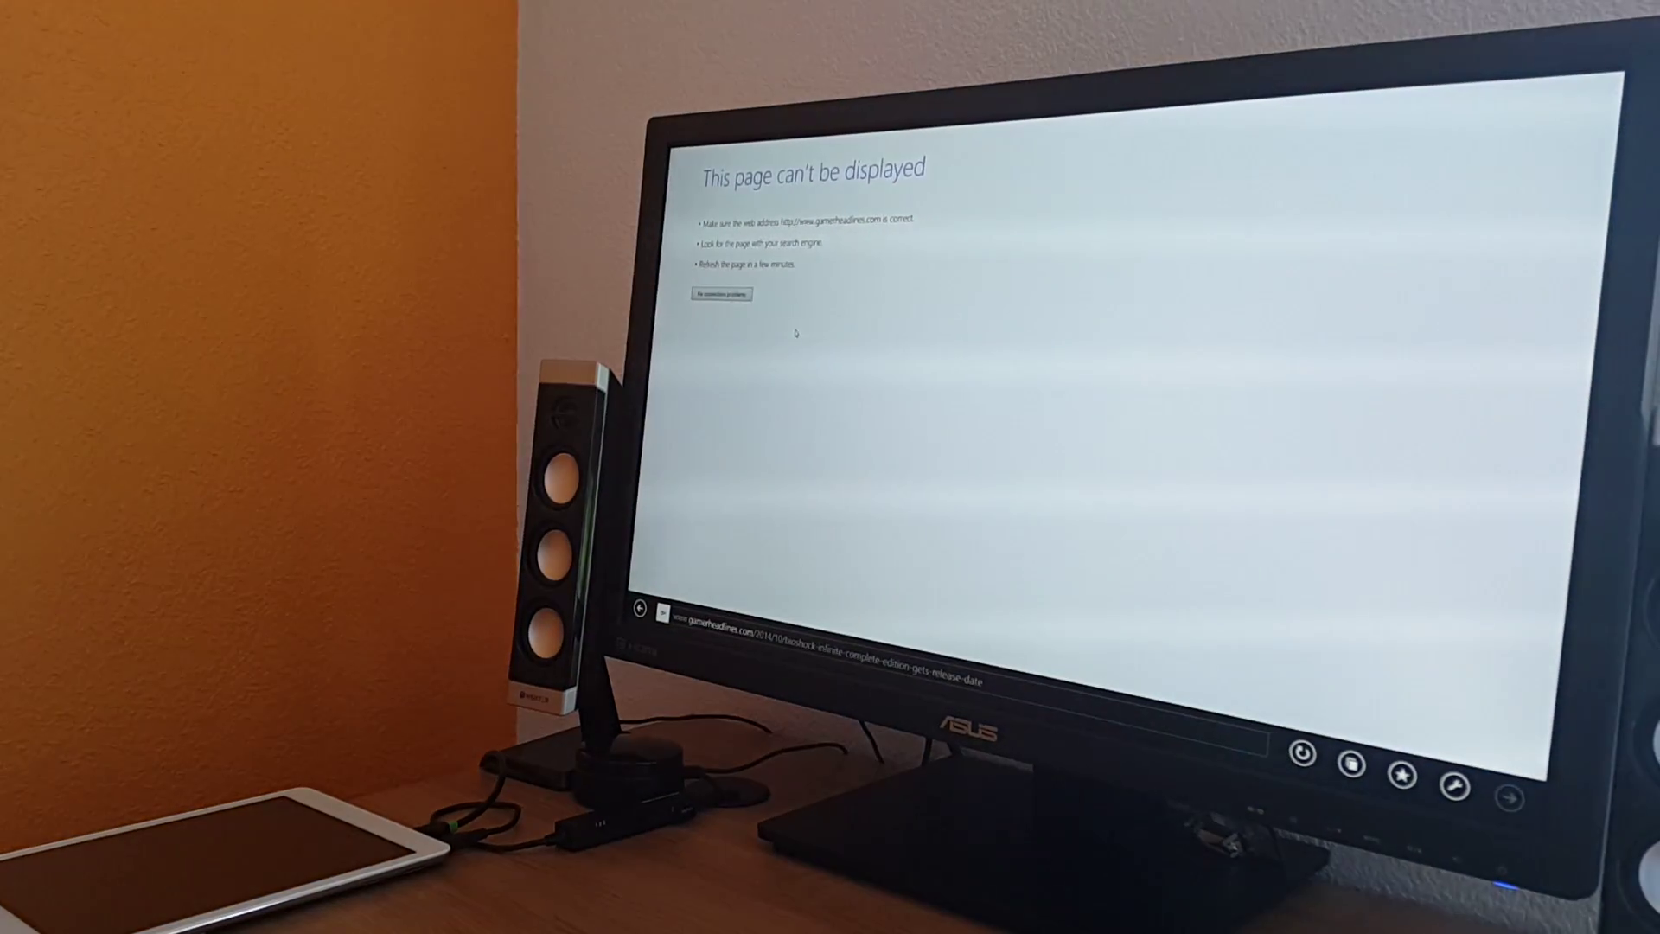
right_click(909, 415)
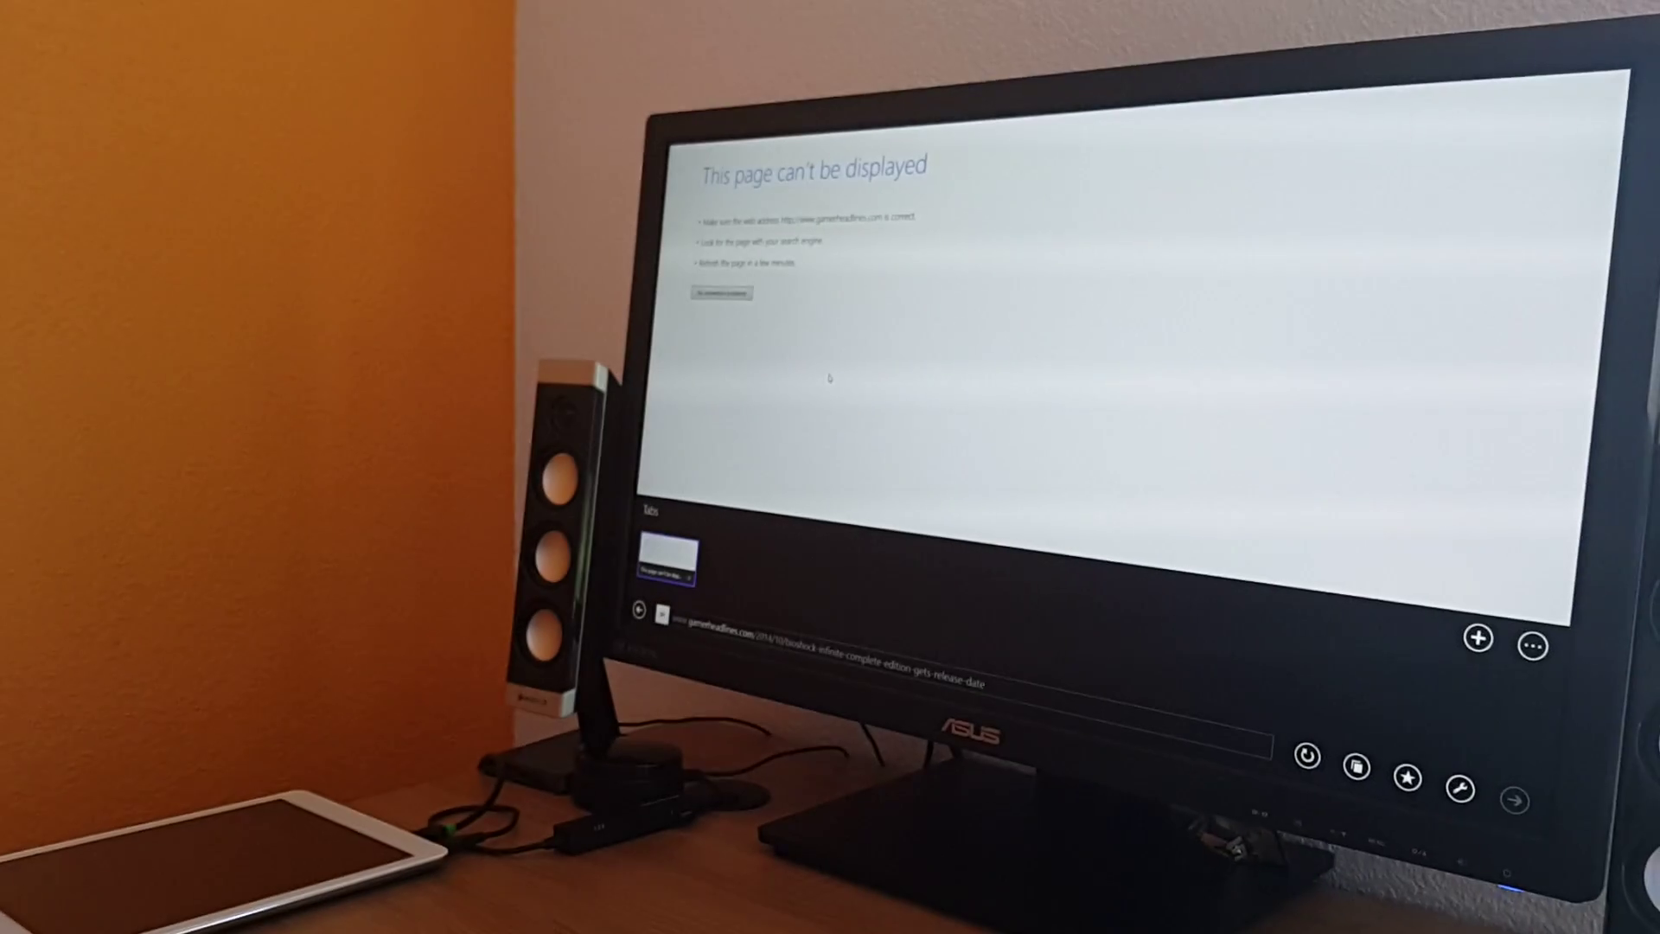
left_click(1301, 754)
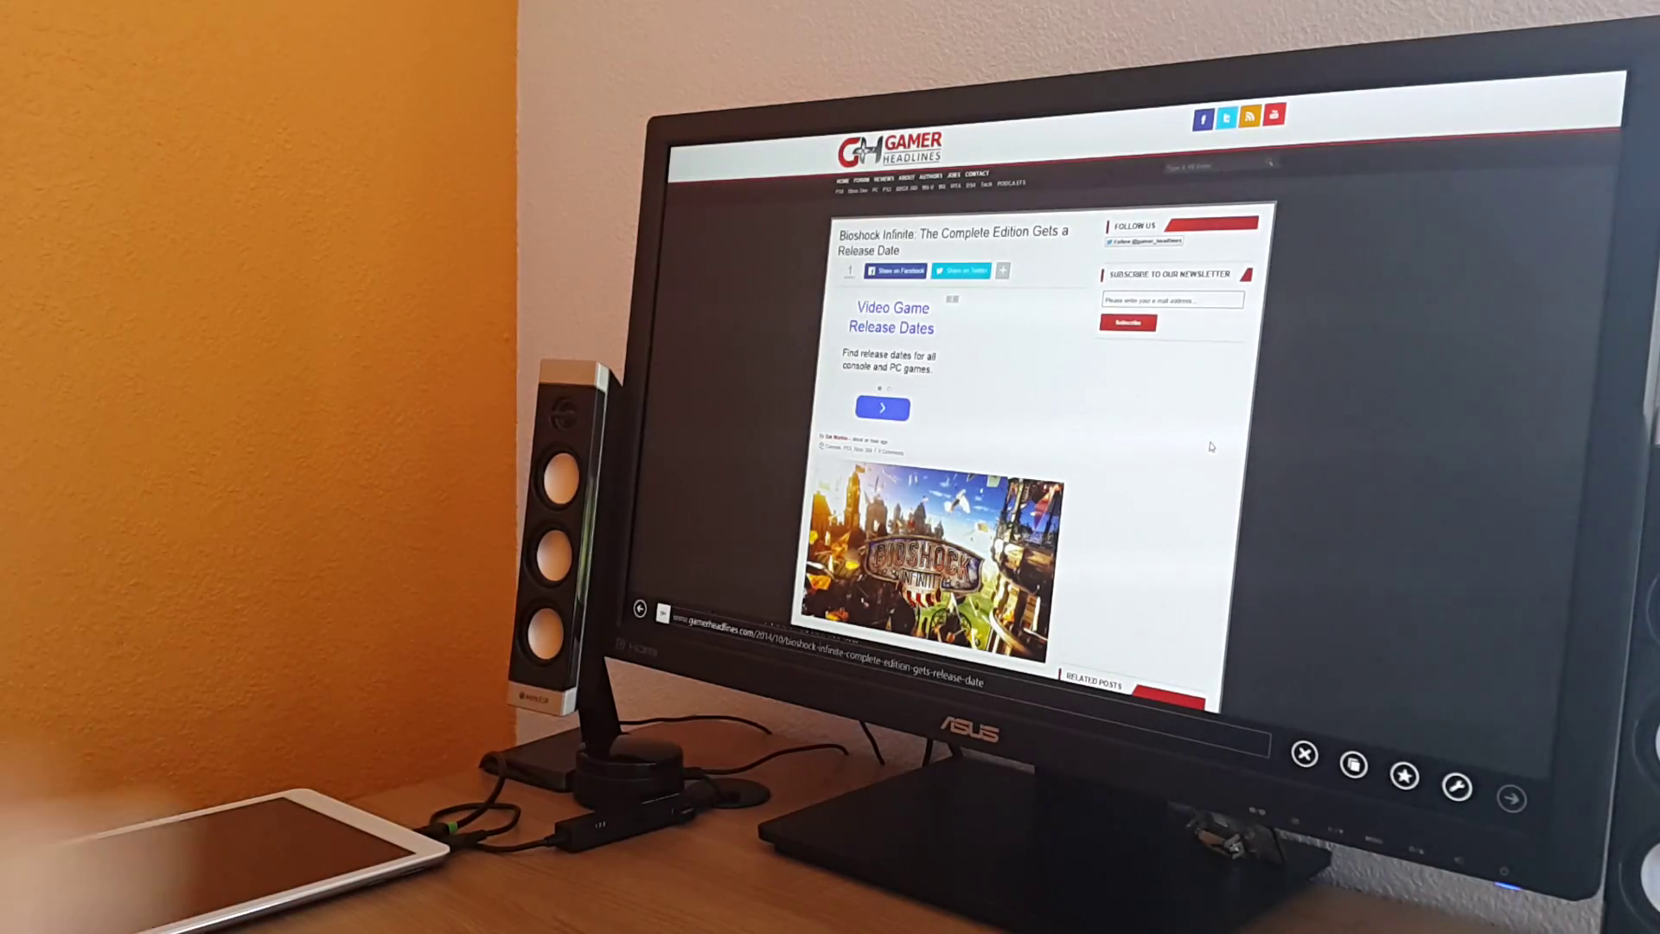
scroll(1414, 423, "down", 5)
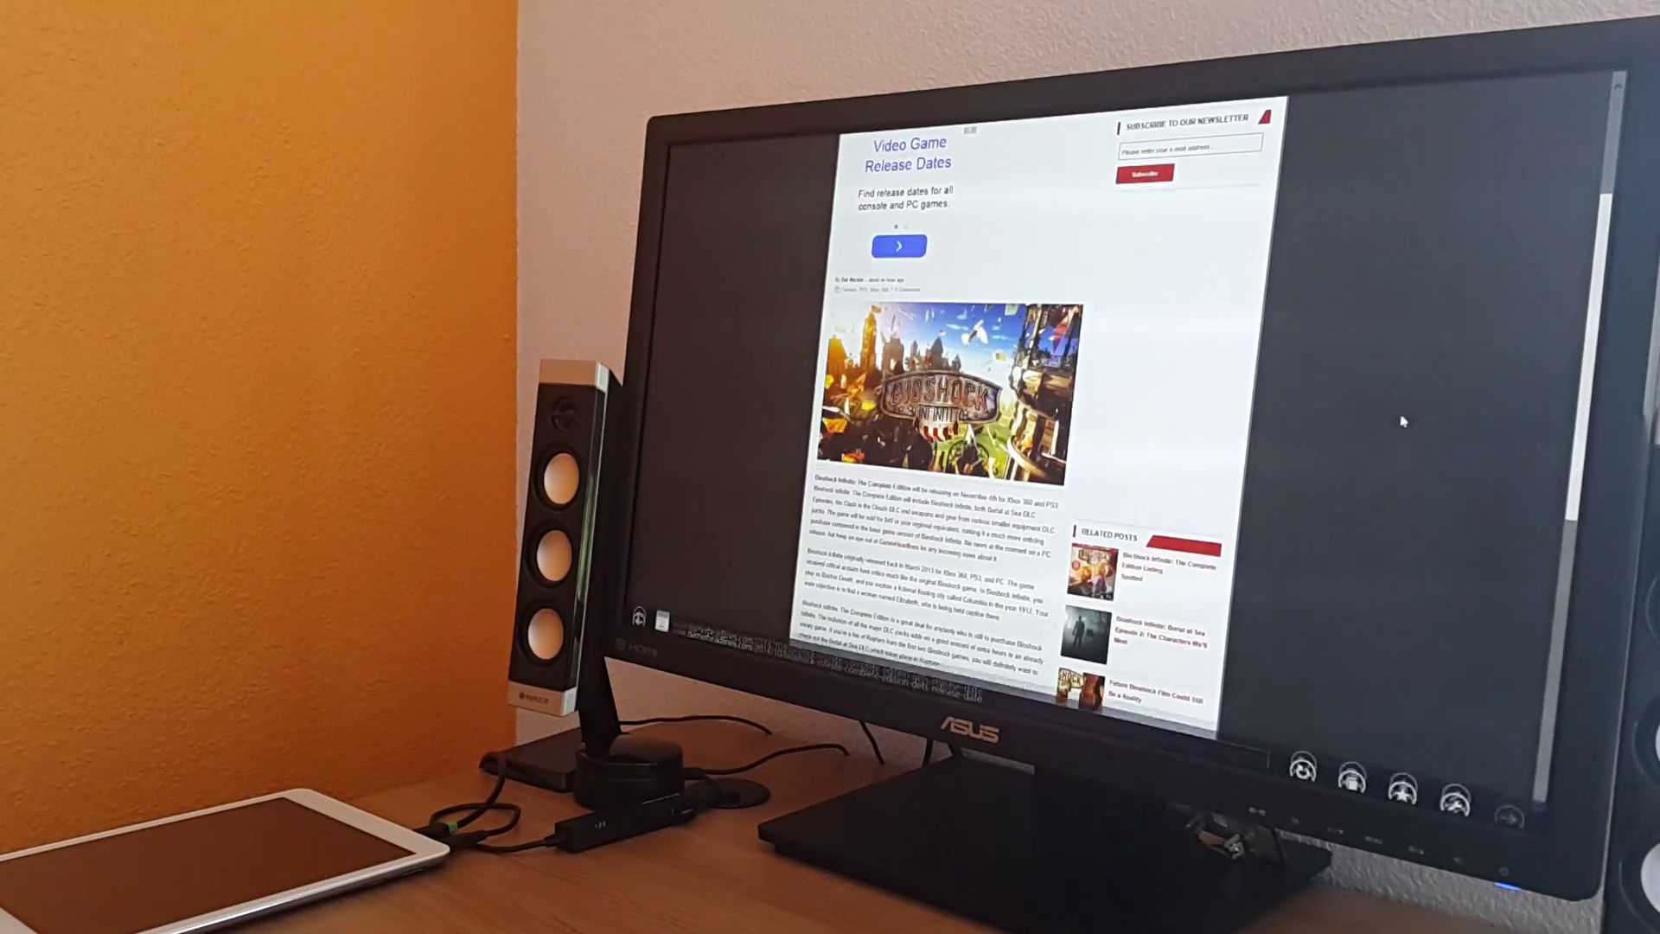
scroll(1414, 424, "down", 10)
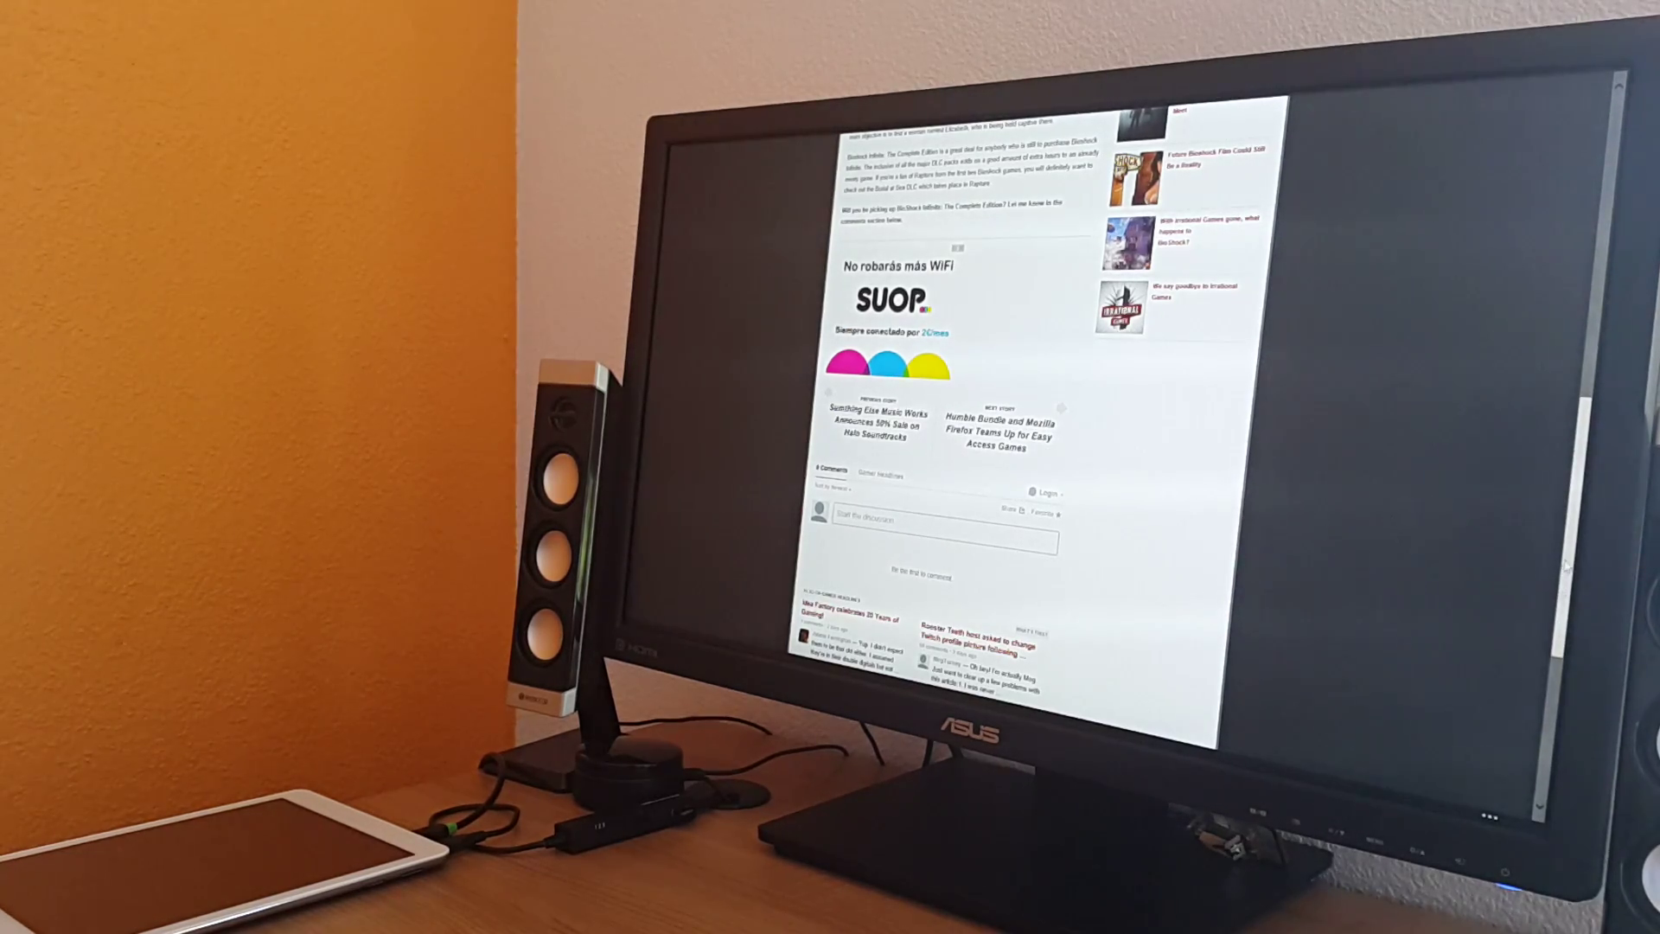
scroll(1472, 278, "up", 10)
scroll(1472, 278, "up", 5)
scroll(1473, 277, "up", 3)
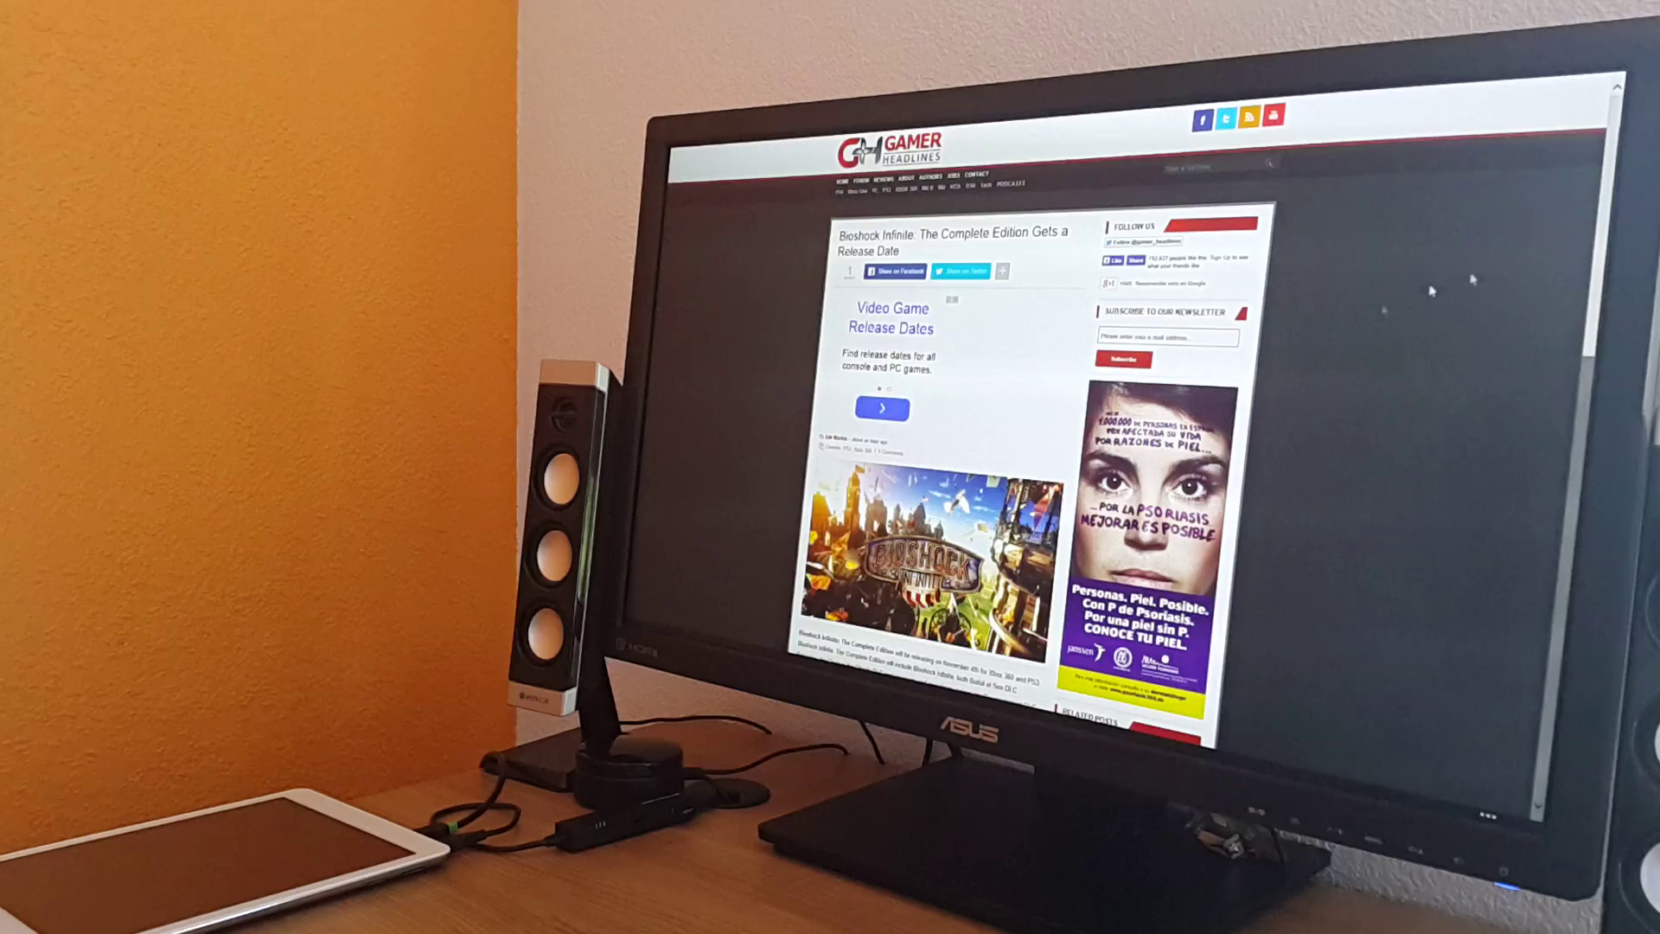
scroll(1401, 324, "down", 10)
scroll(1317, 402, "up", 8)
scroll(1303, 437, "up", 5)
scroll(1420, 567, "down", 2)
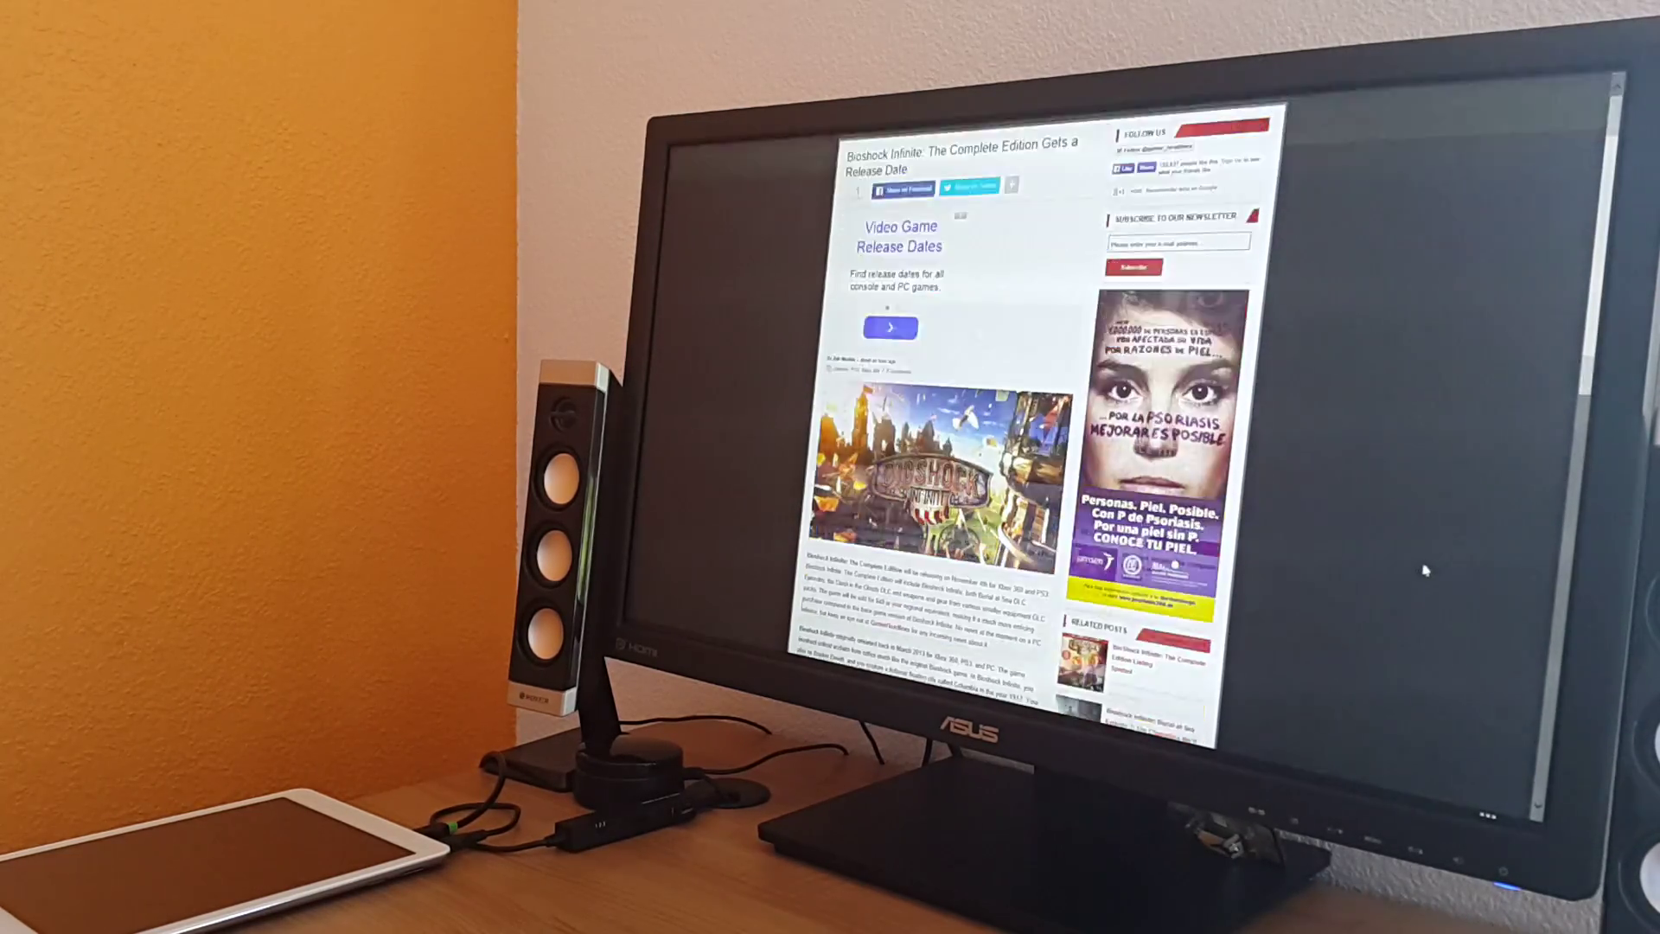
scroll(1419, 567, "down", 4)
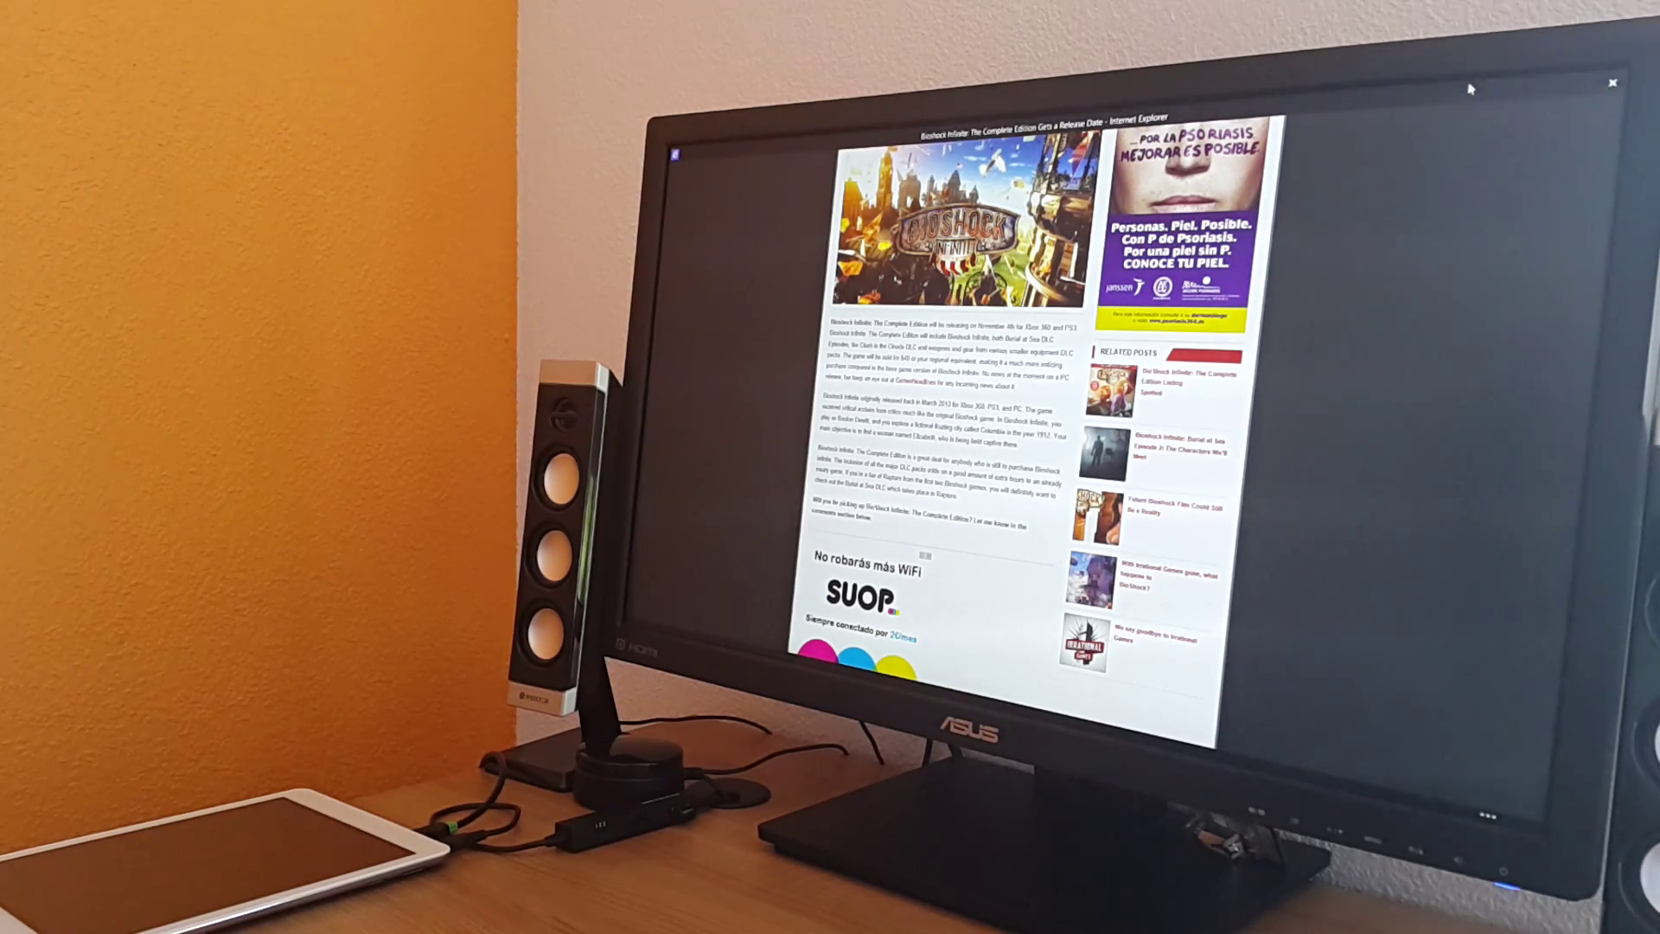
key("alt+Tab")
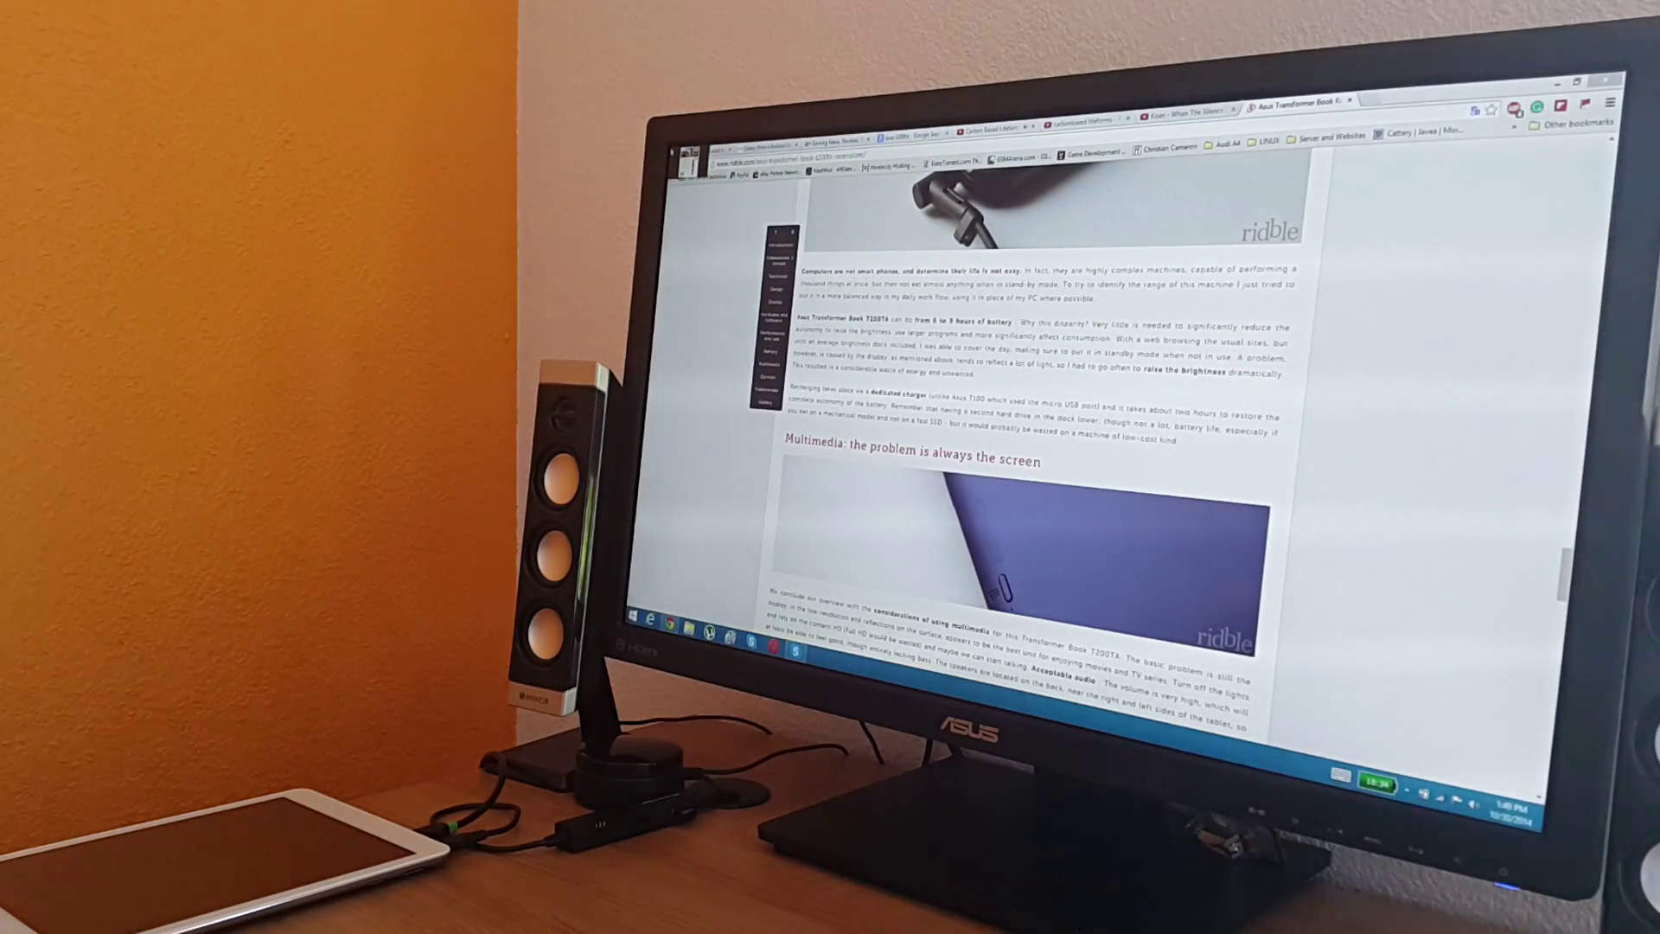
key("alt+Tab")
key("alt+Tab")
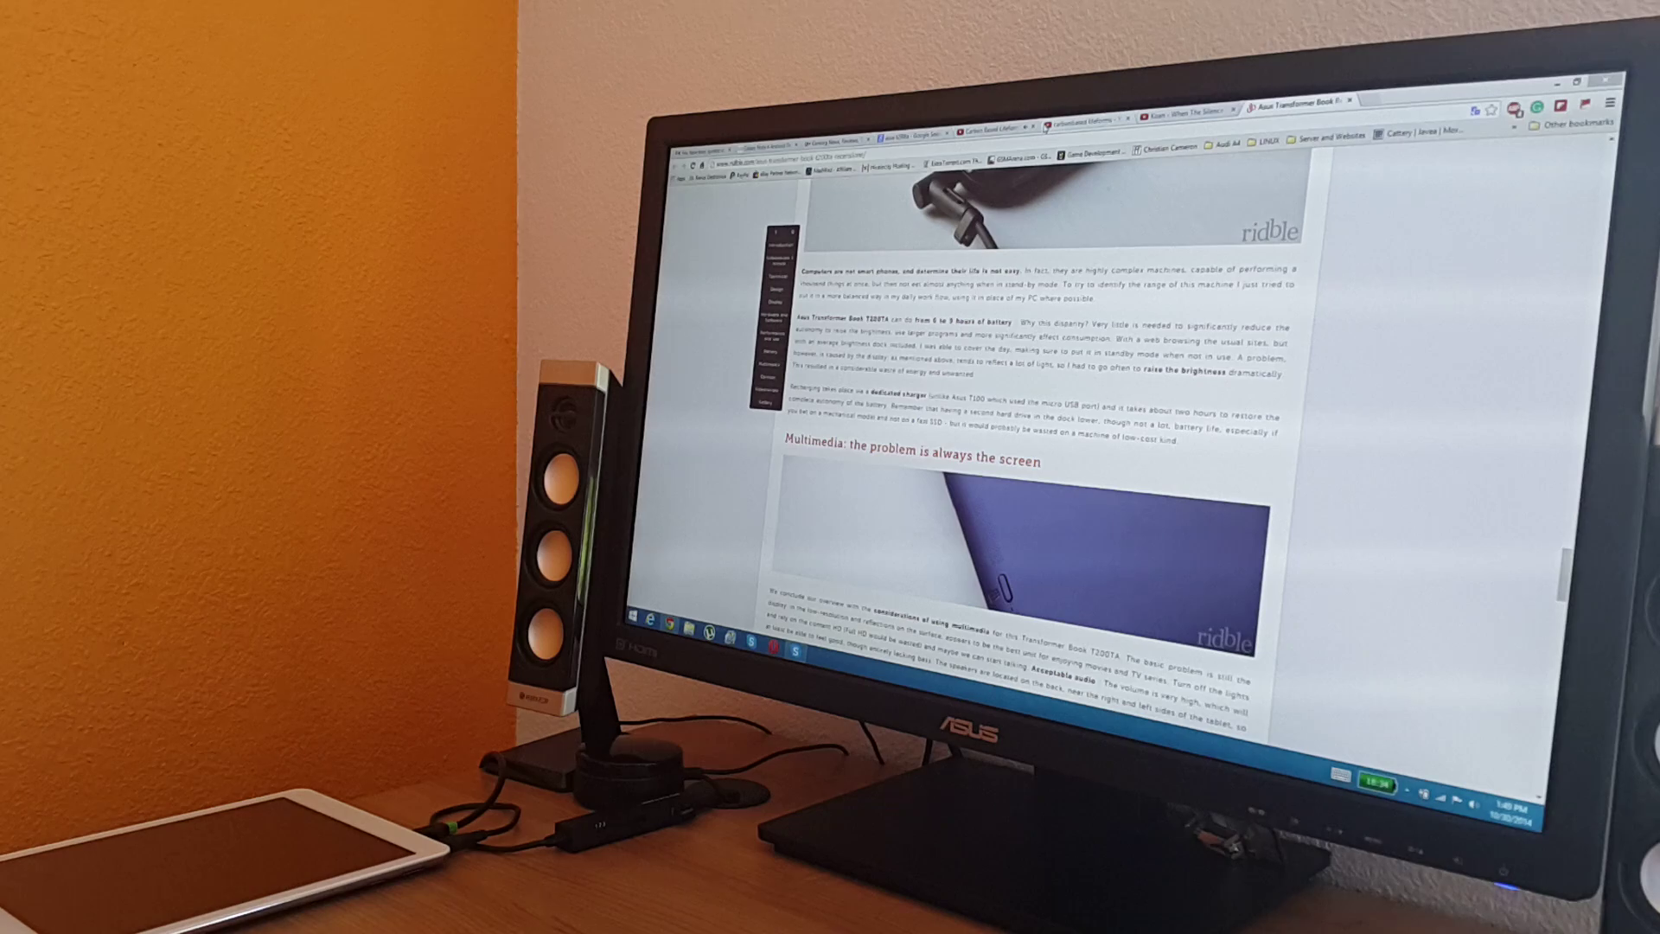
left_click(997, 129)
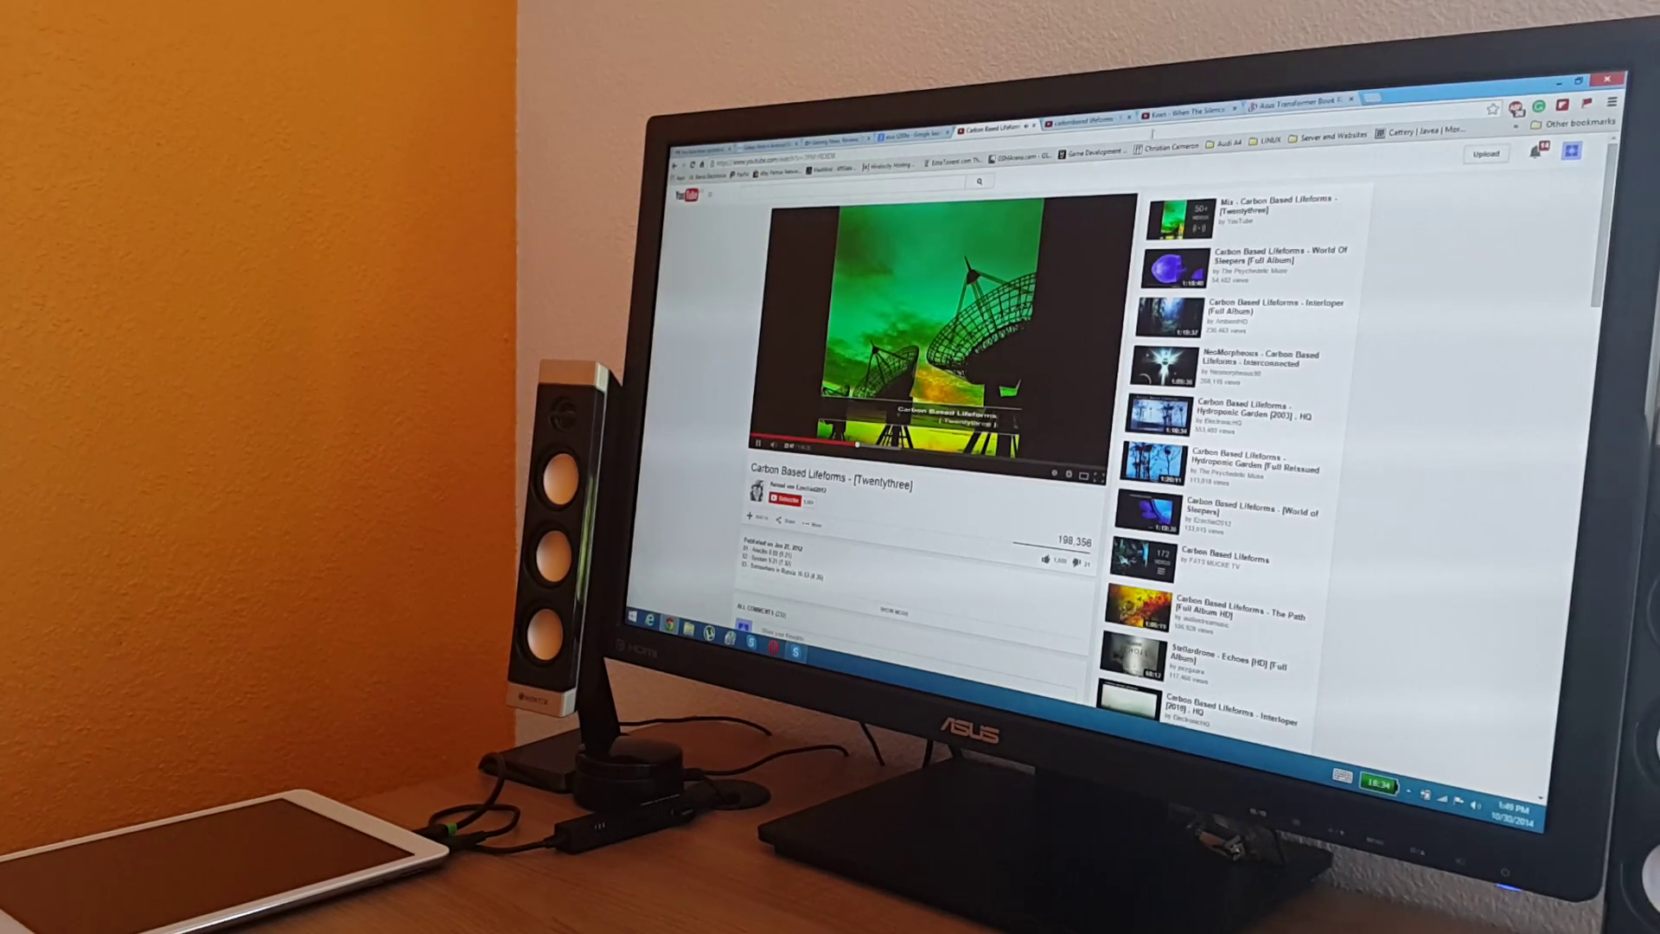
left_click(914, 136)
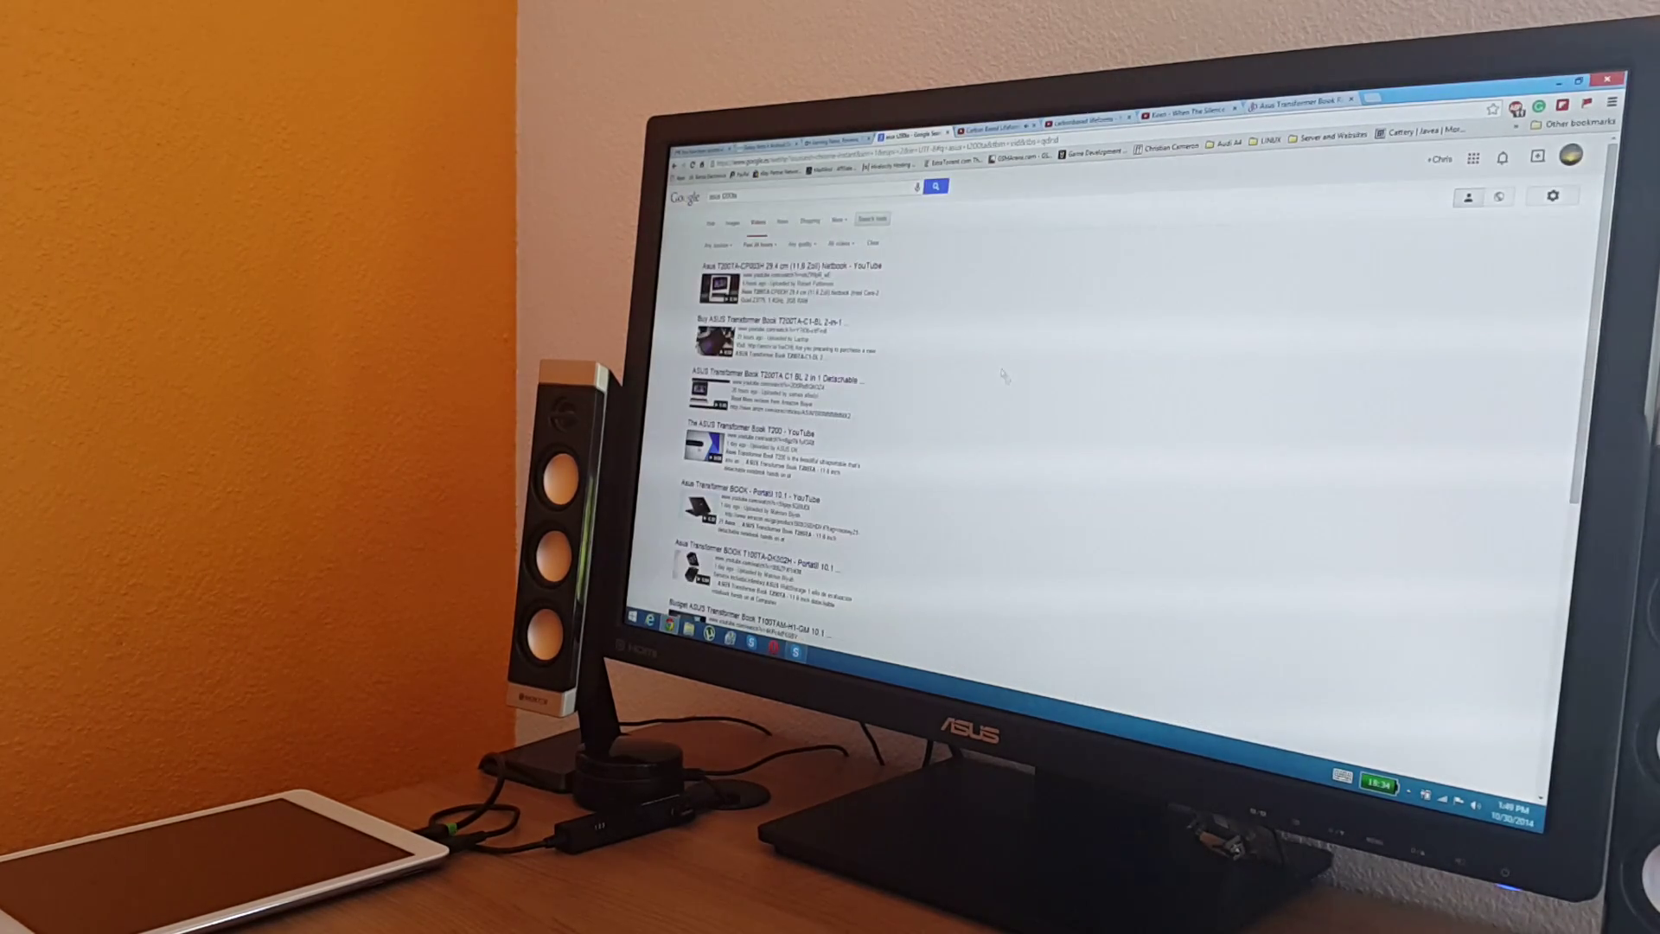
scroll(1013, 384, "down", 10)
scroll(1025, 411, "up", 10)
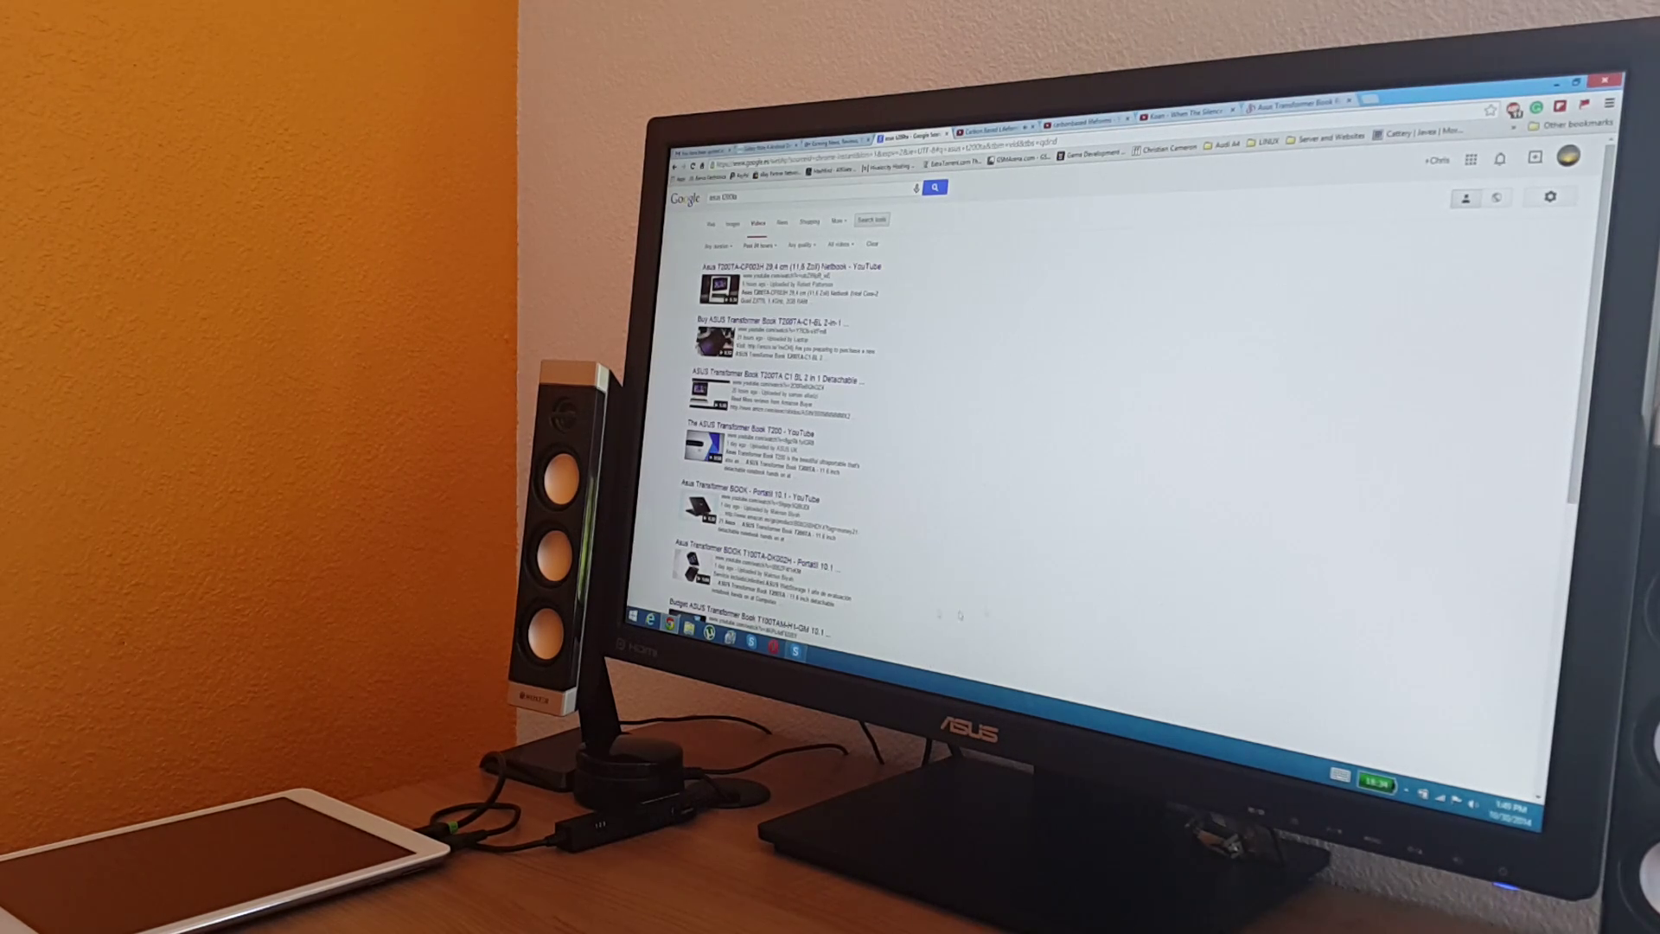
left_click(1307, 107)
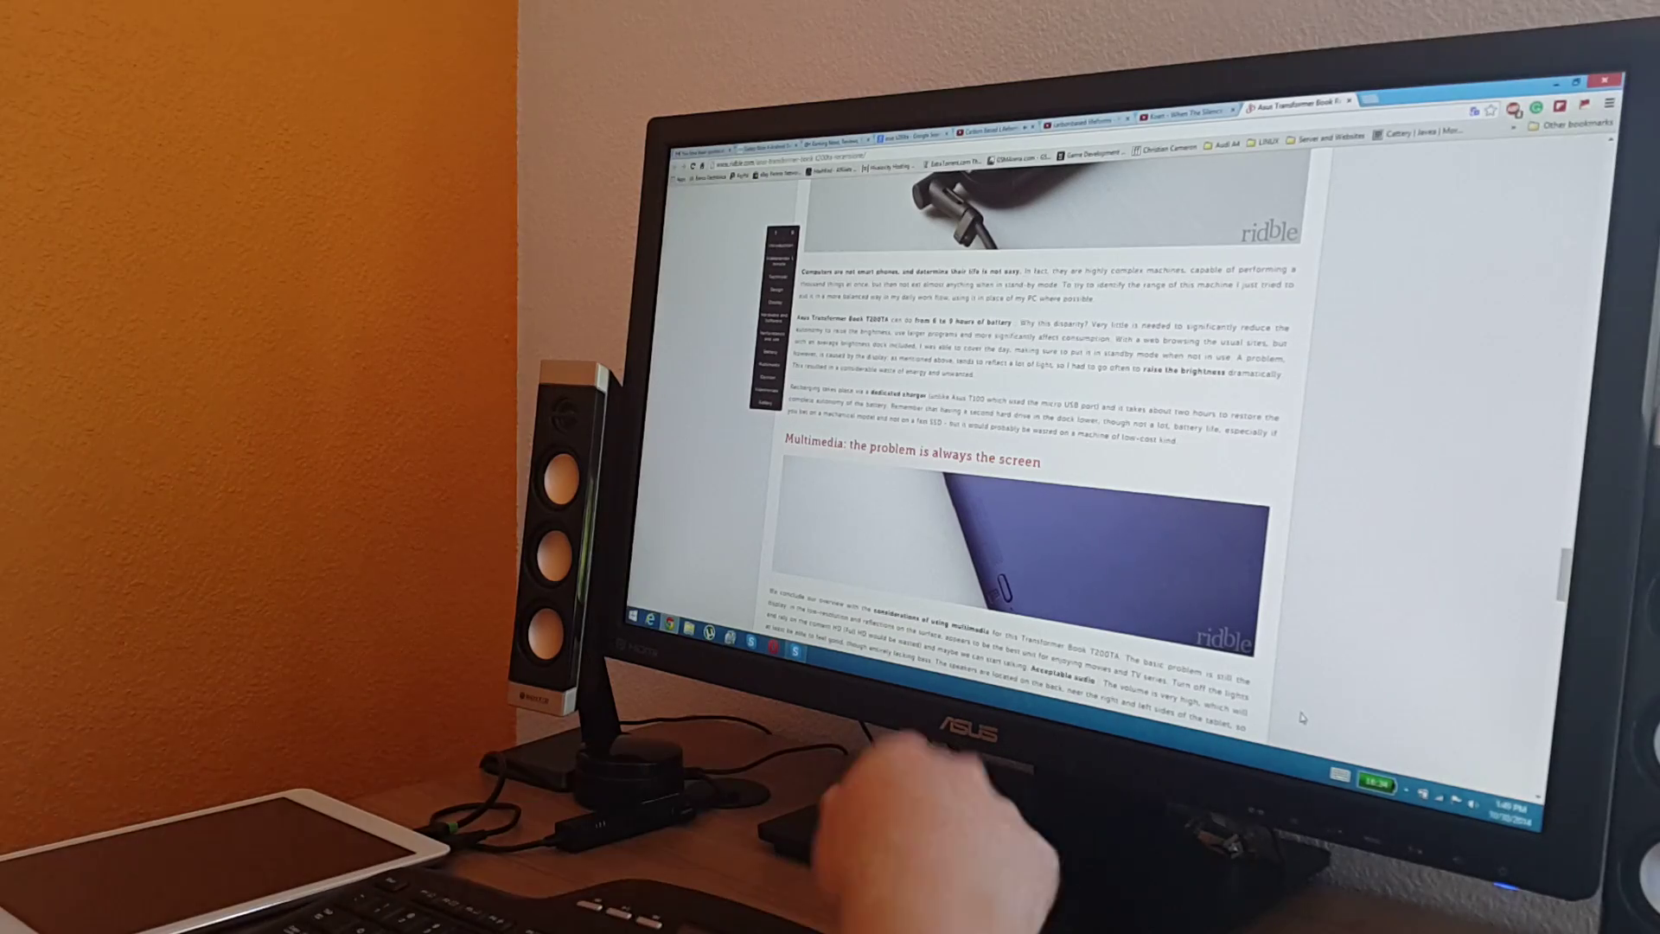
Open Task Manager via Ctrl+Alt+Del, move it right, and minimize Chrome.
key("ctrl+alt+Delete")
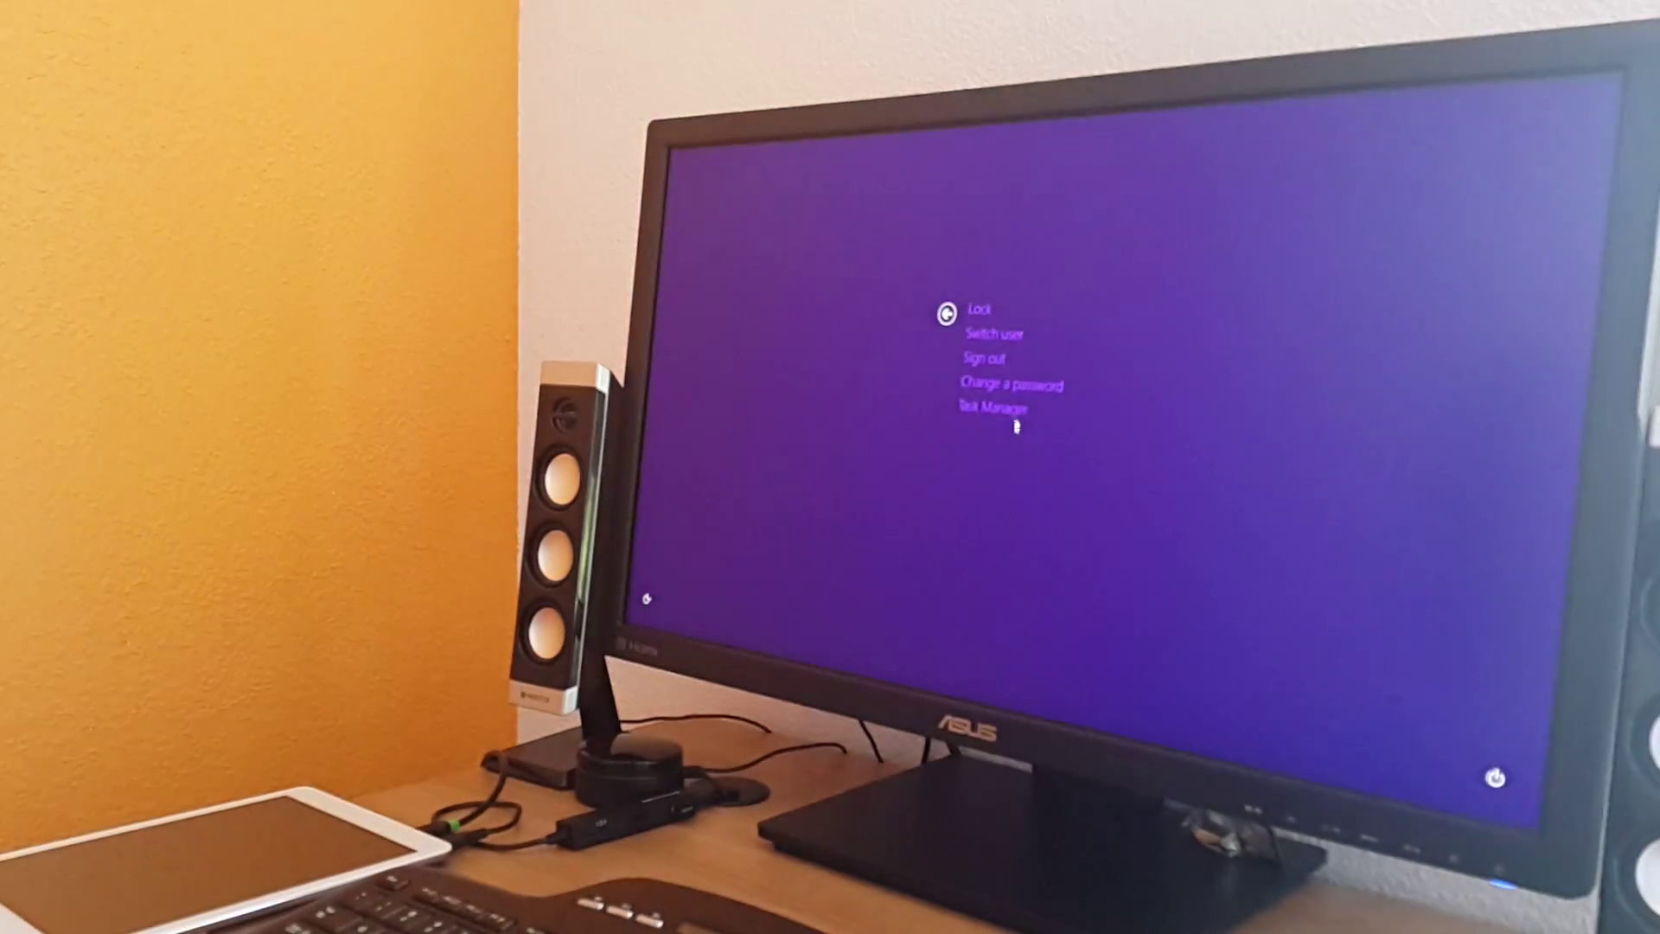
left_click(1009, 417)
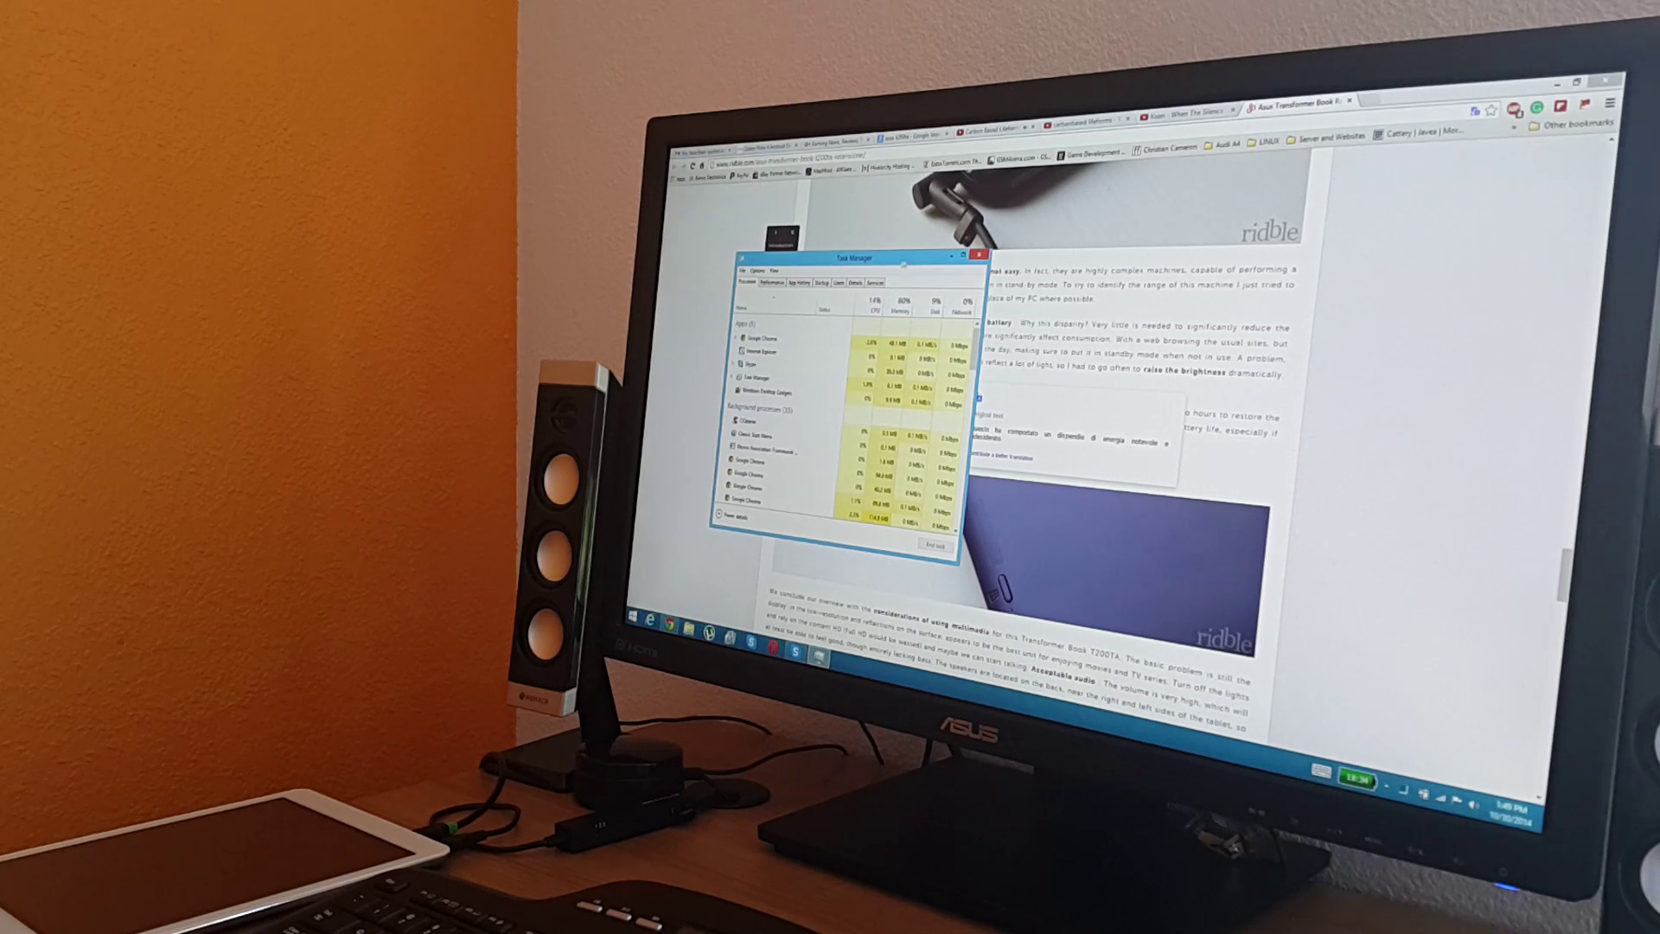
left_click_drag(898, 265, 974, 255)
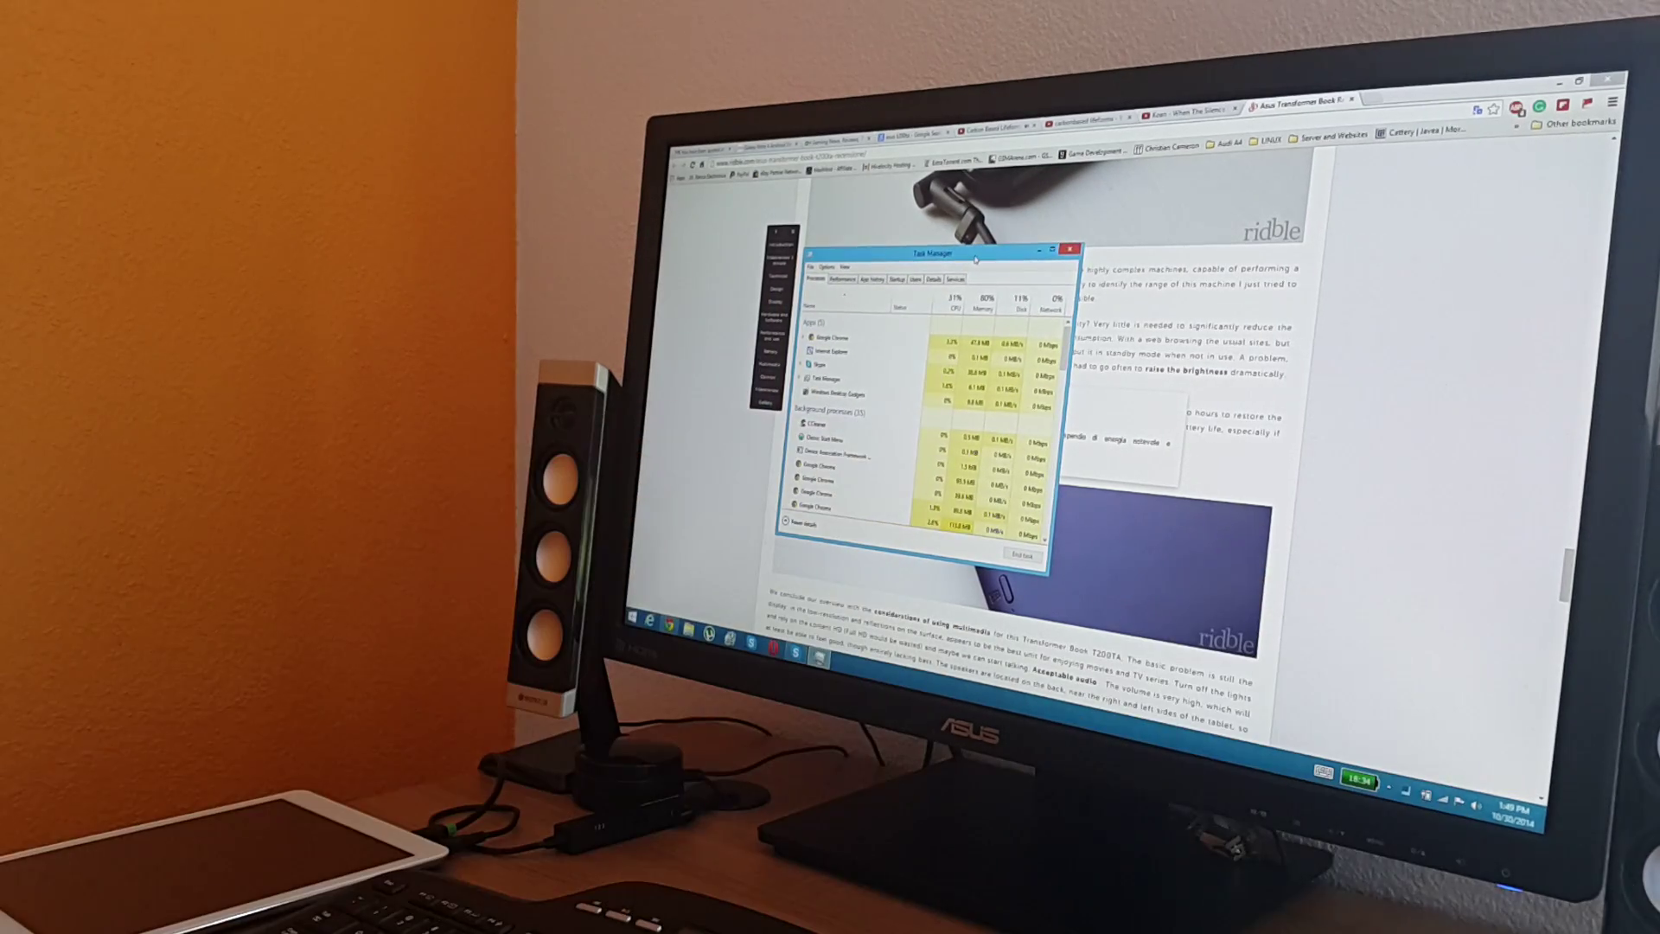
left_click_drag(988, 257, 1277, 313)
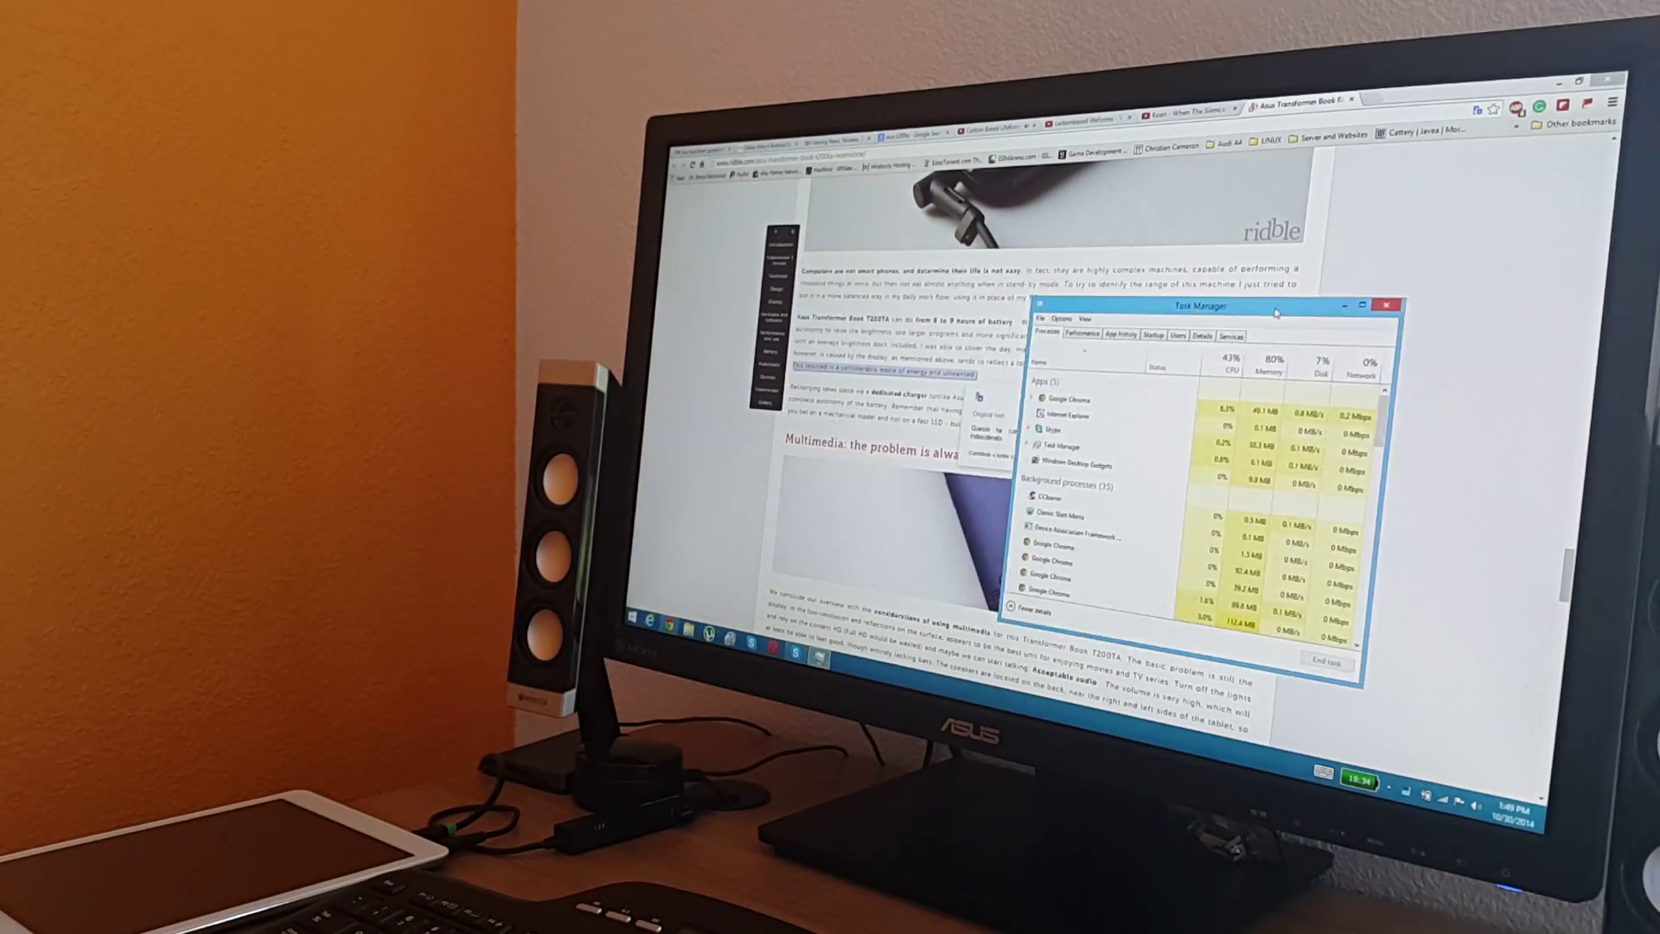
left_click(1567, 84)
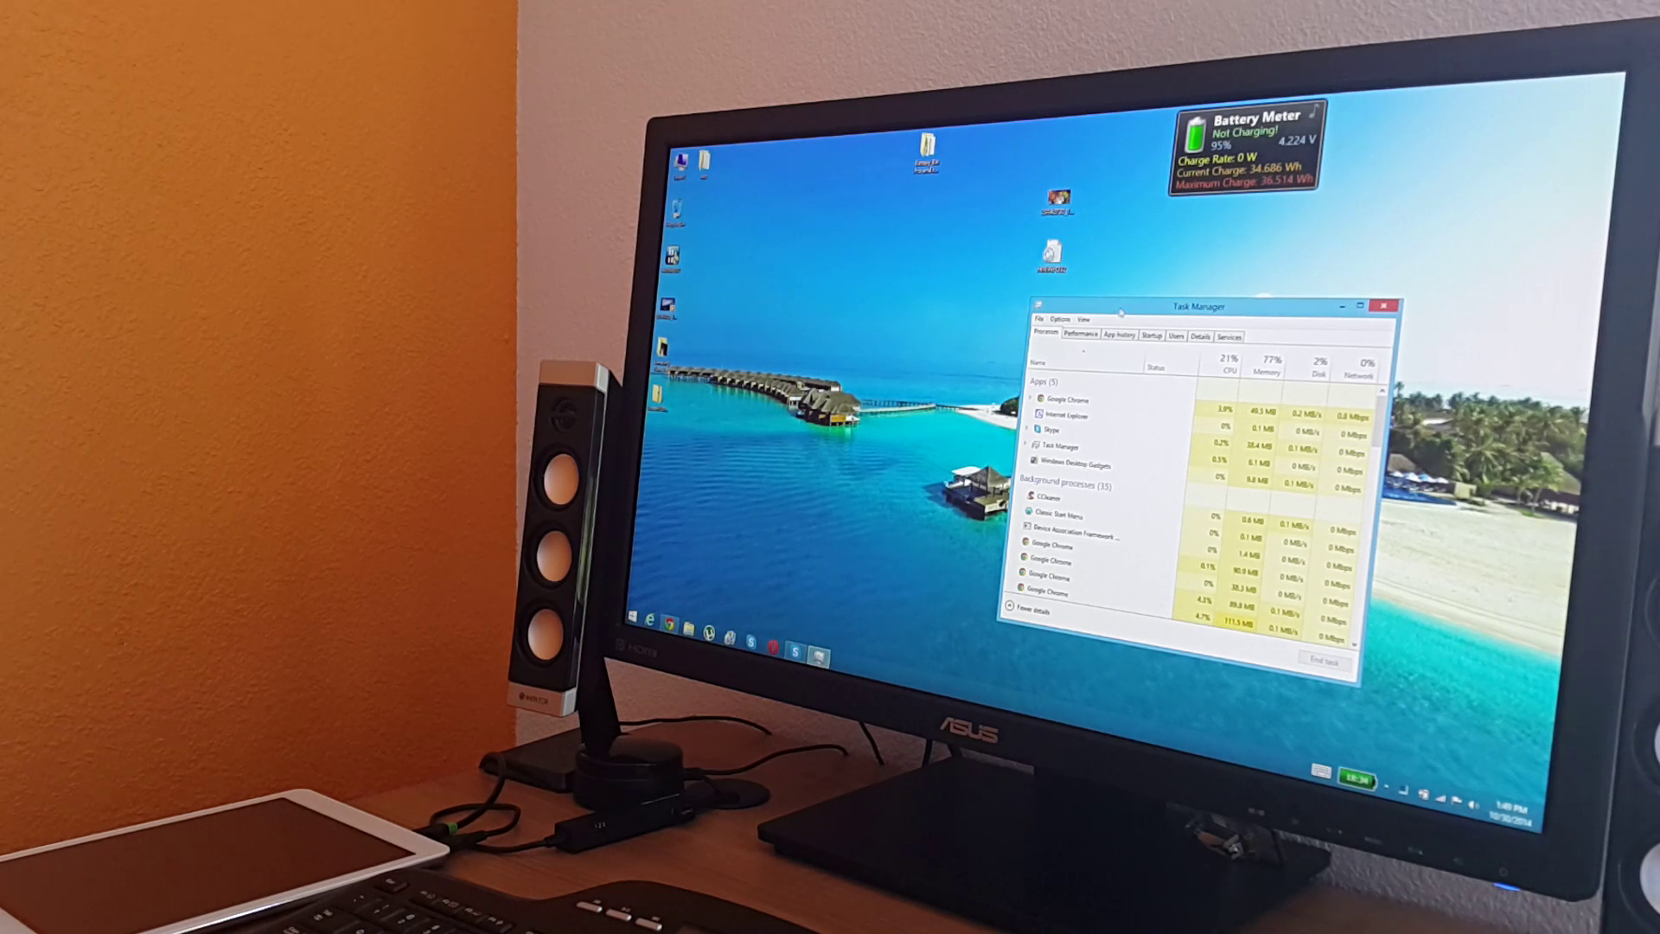
Move Task Manager and the video icon aside, then play the Karmann Ghia video.
left_click_drag(1120, 311, 1208, 275)
left_click_drag(667, 307, 821, 312)
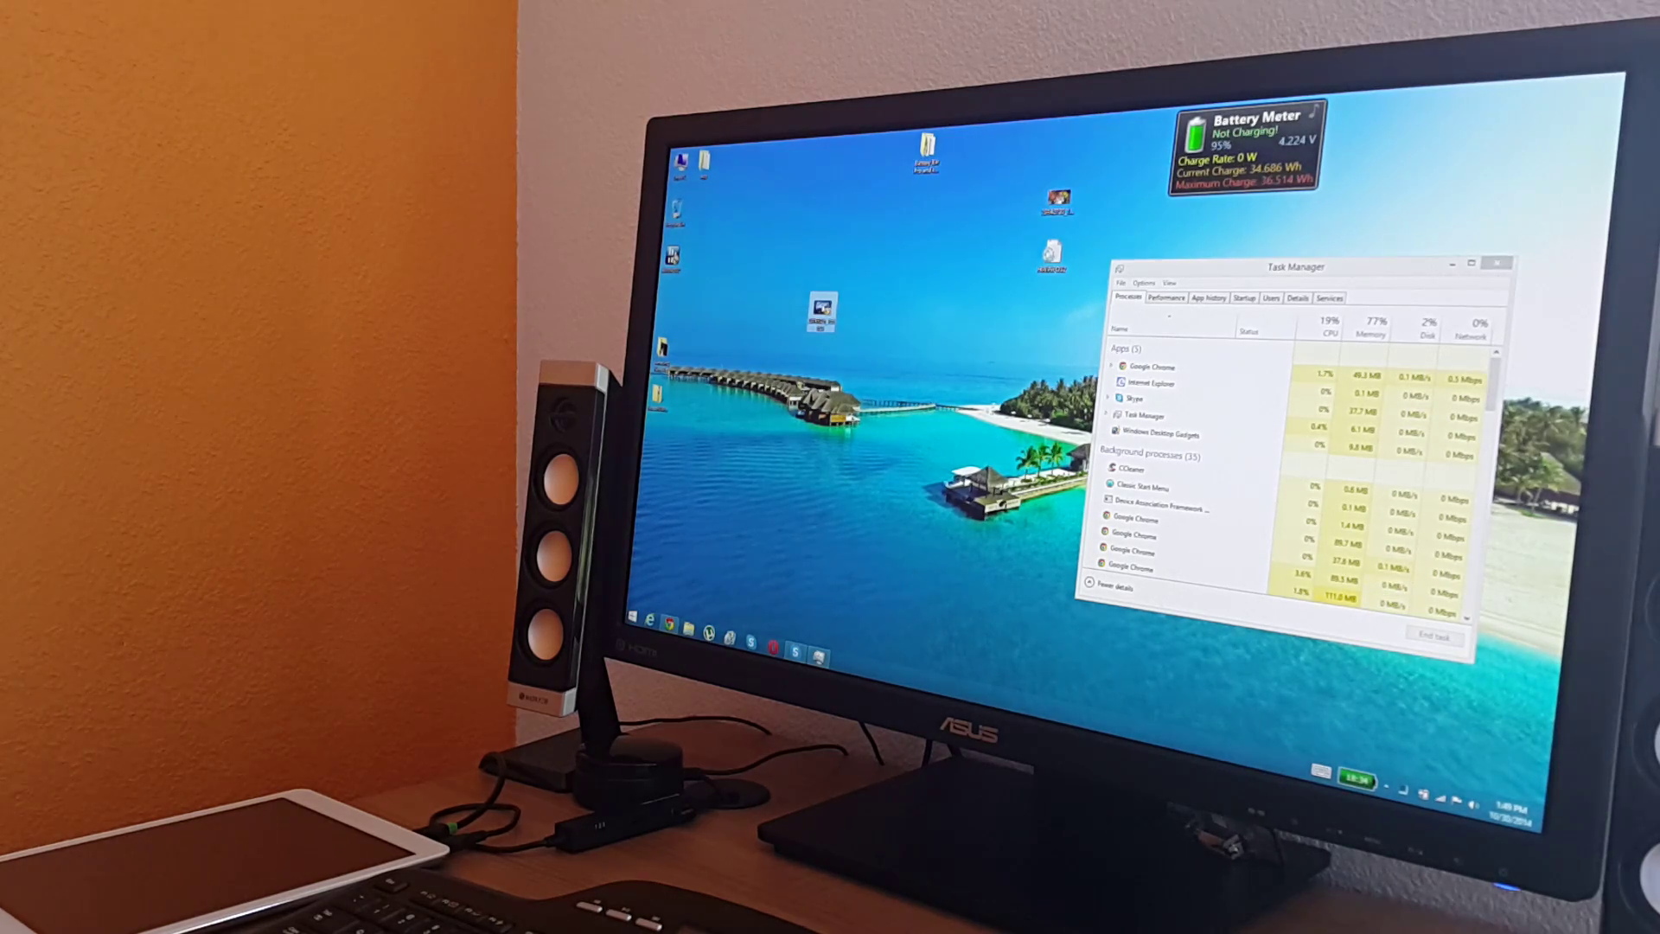
double_click(822, 312)
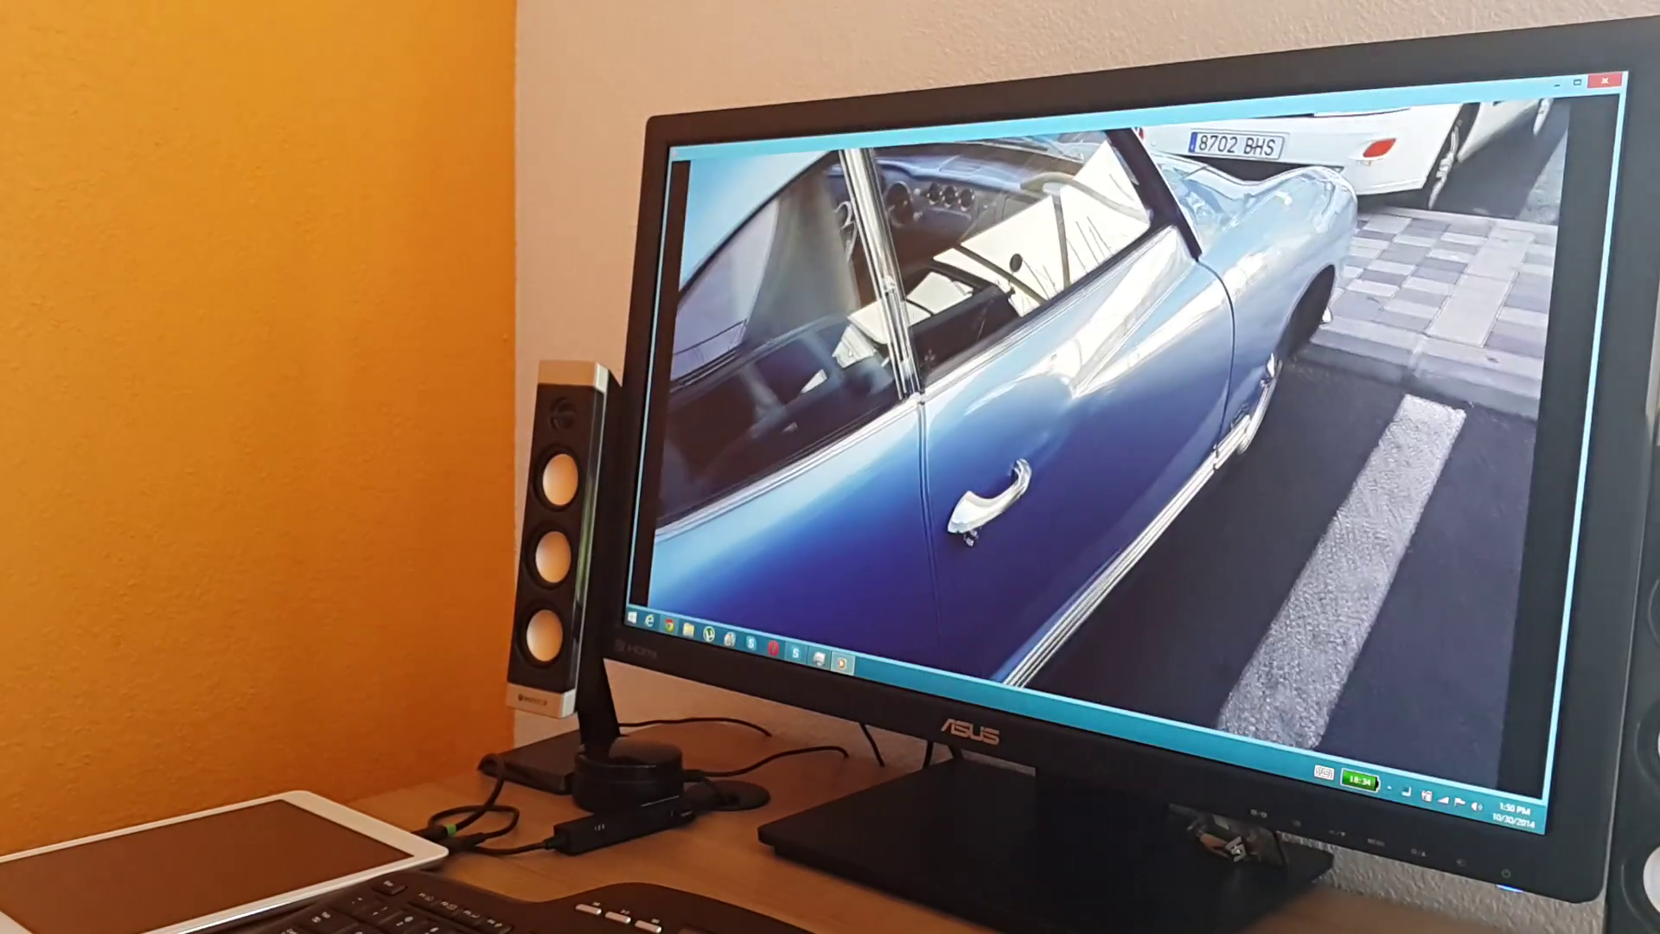
Close Windows Media Player and bring up the desktop video file's options.
right_click(1158, 313)
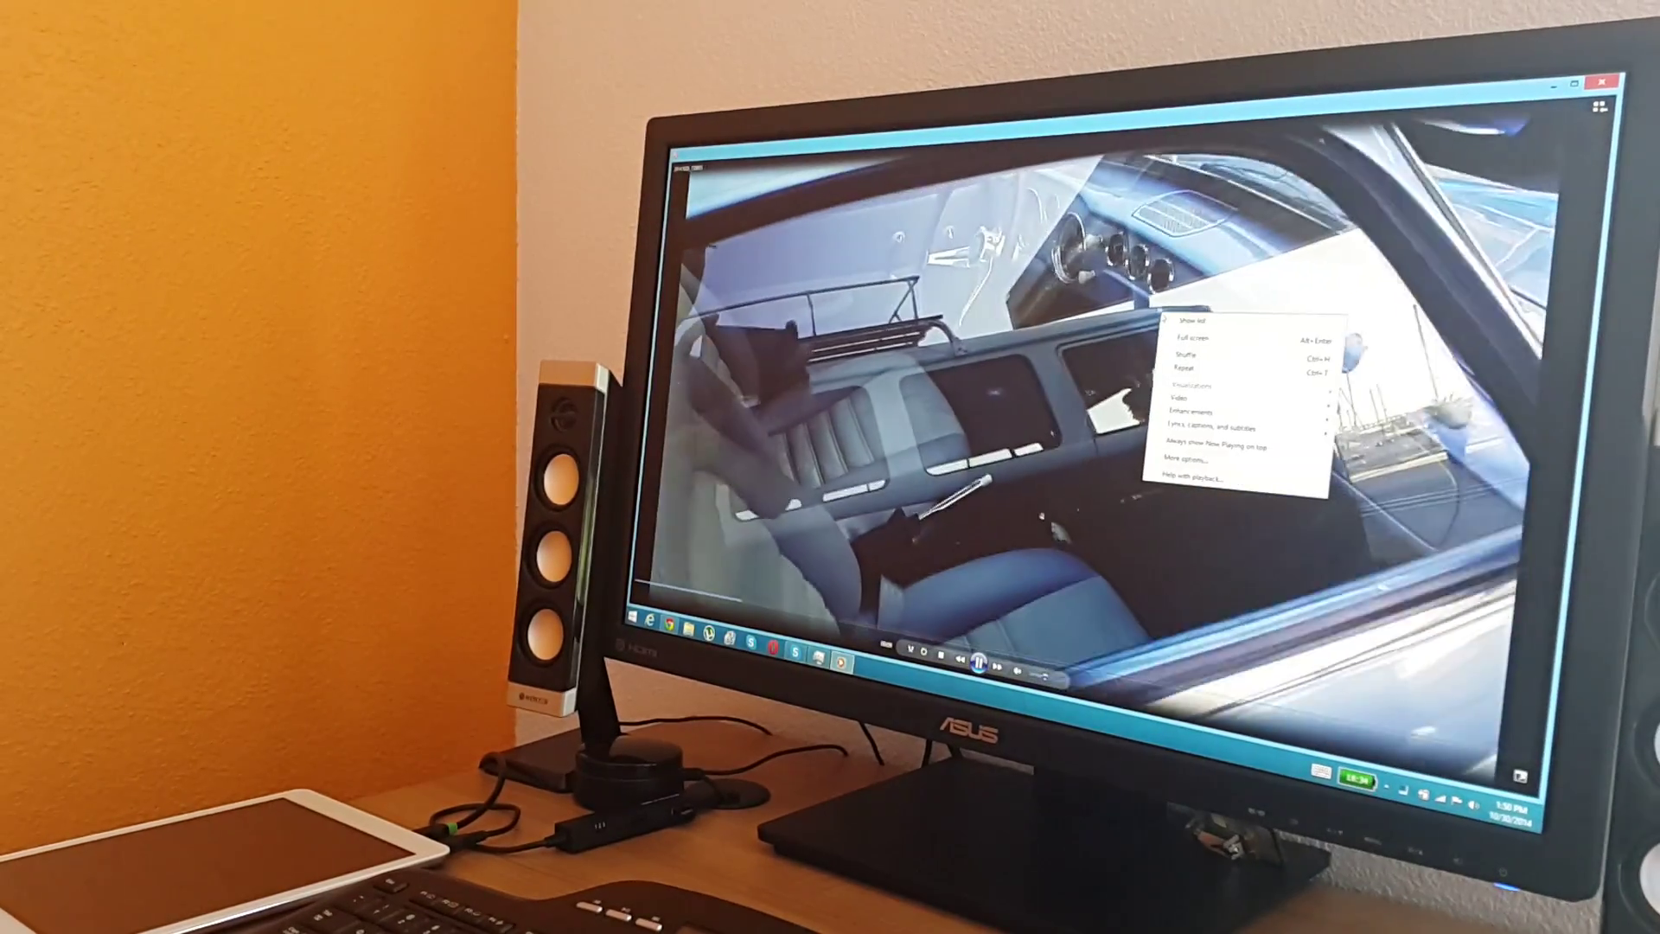
key("alt+F4")
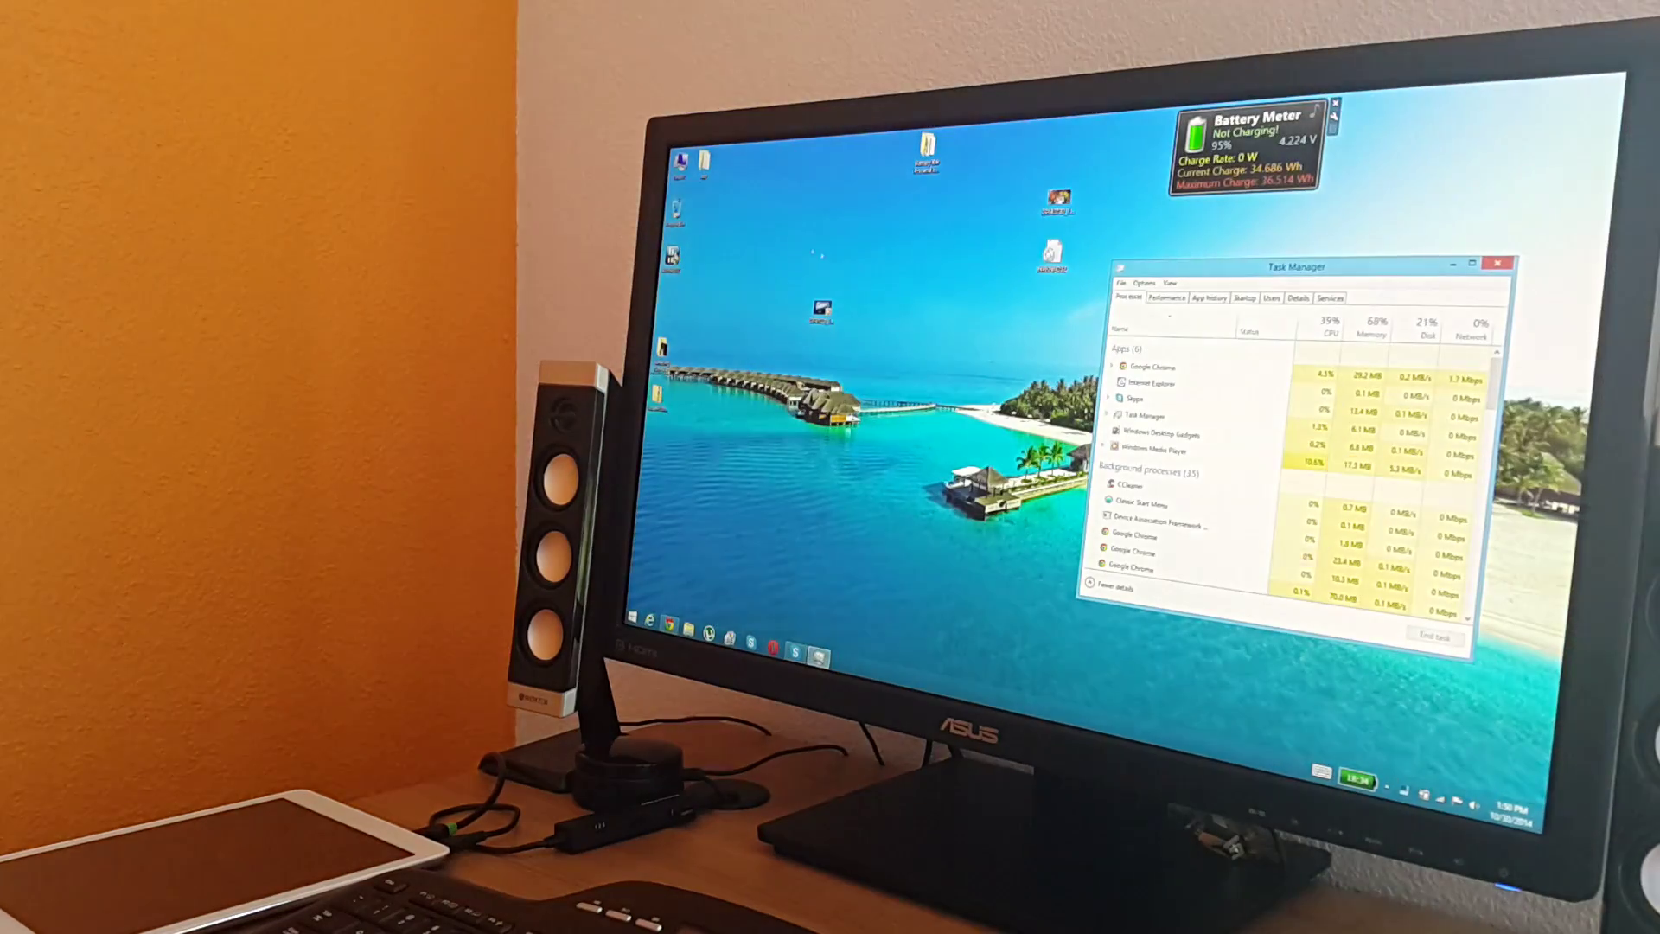
left_click(671, 256)
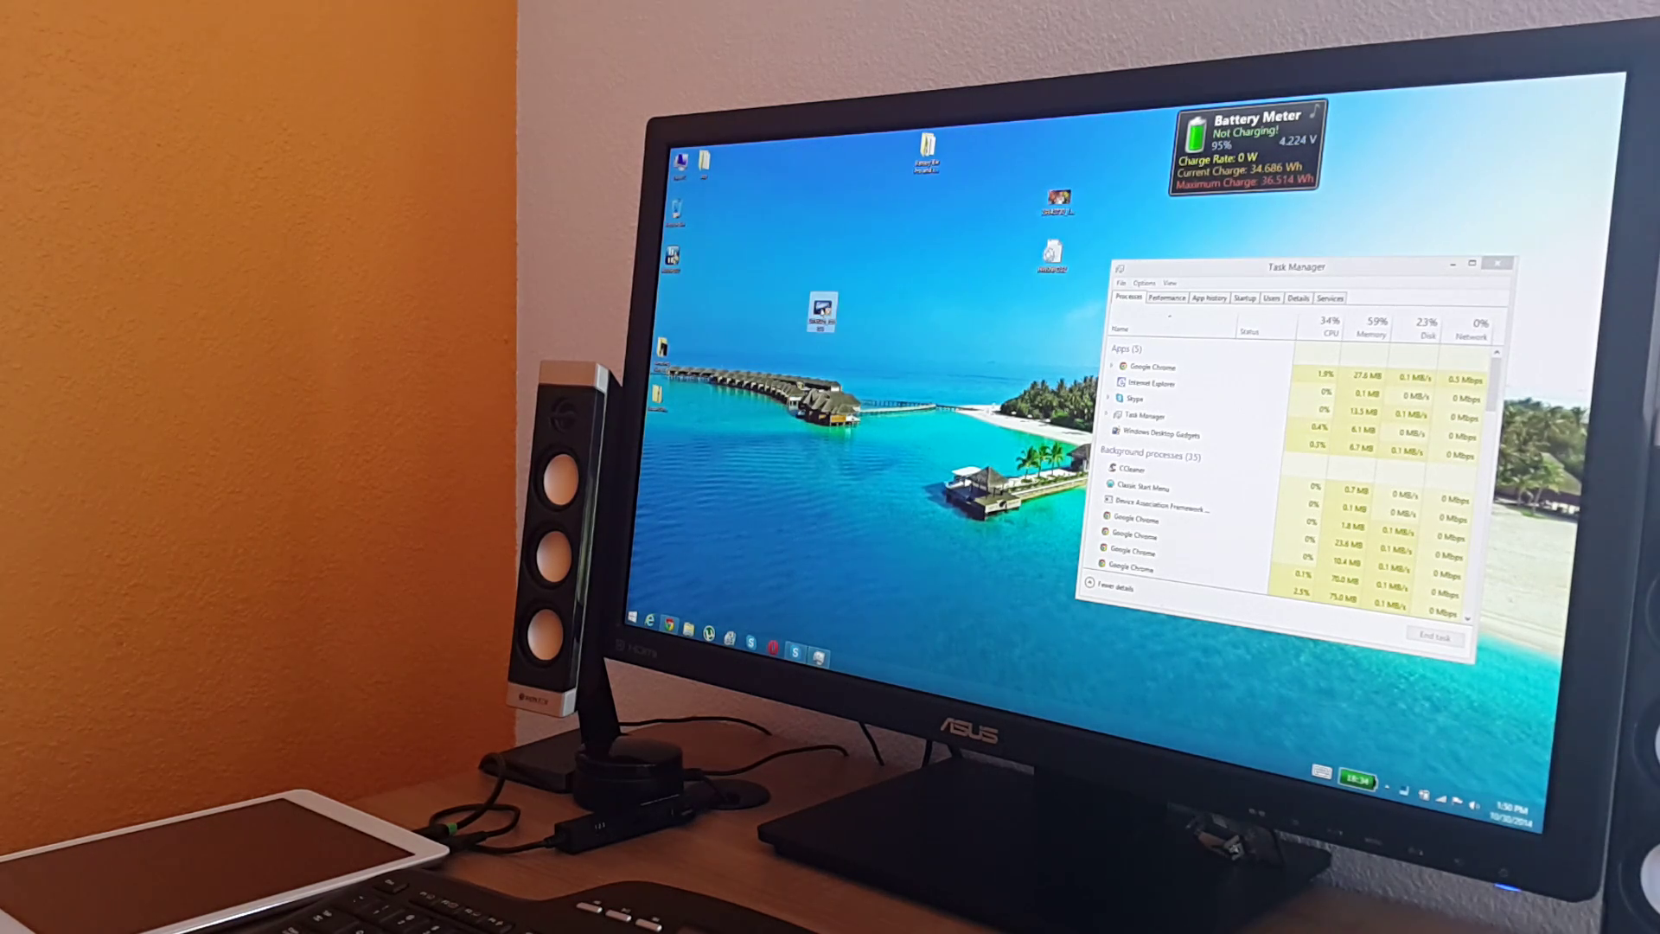
right_click(819, 309)
left_click(710, 488)
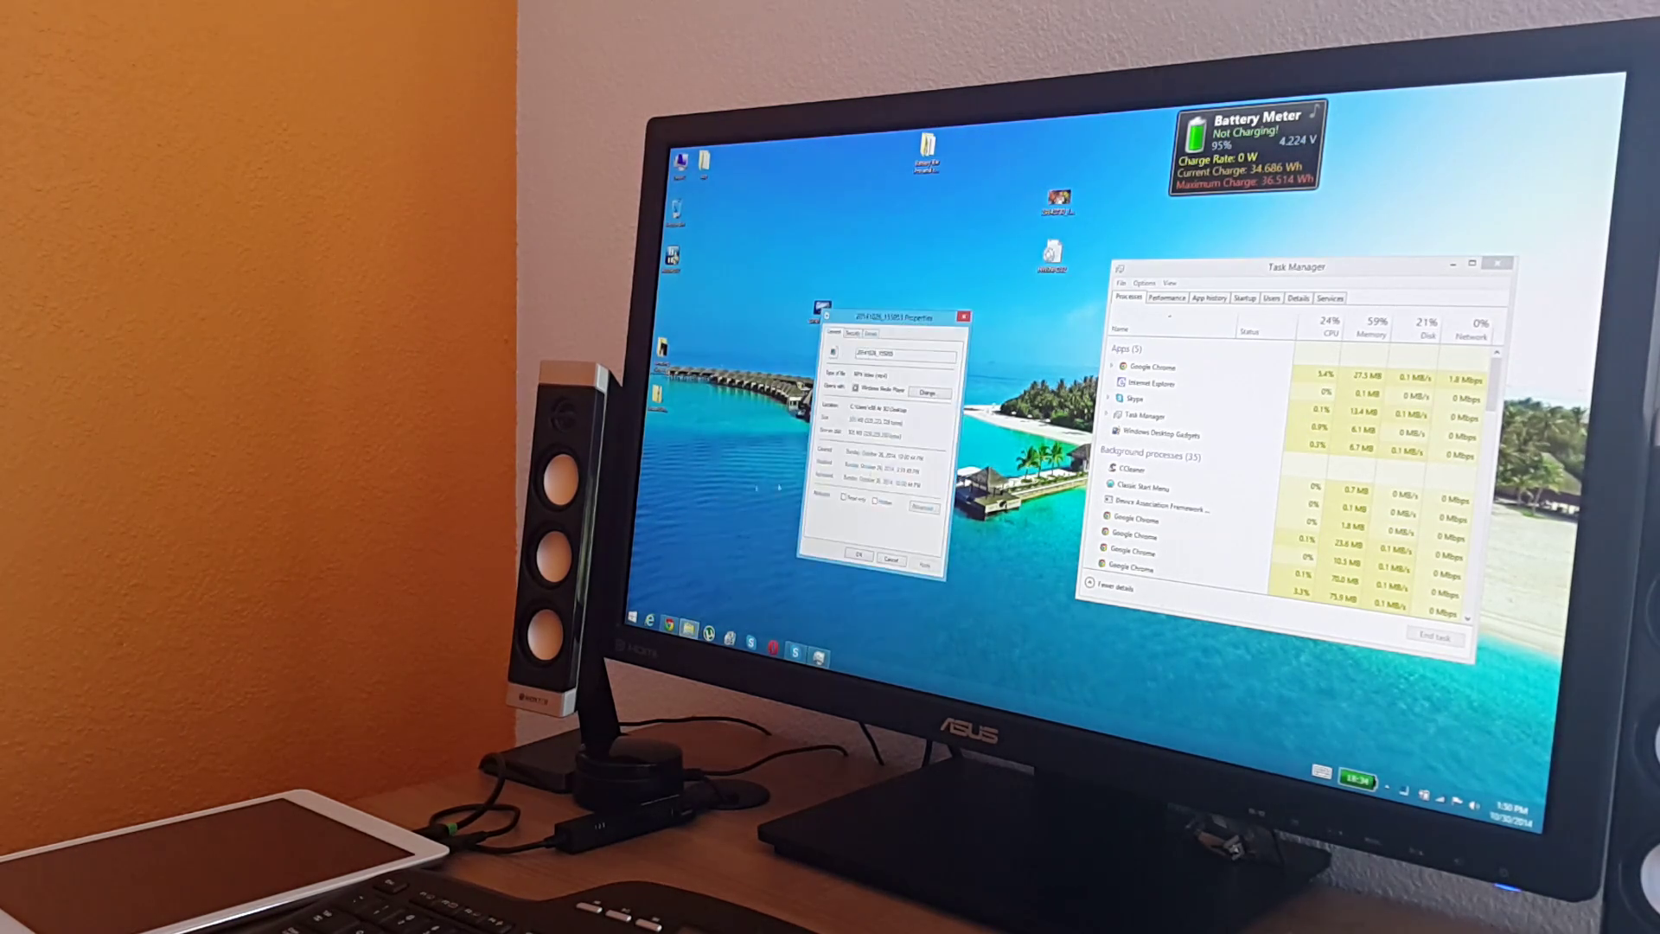
left_click(872, 335)
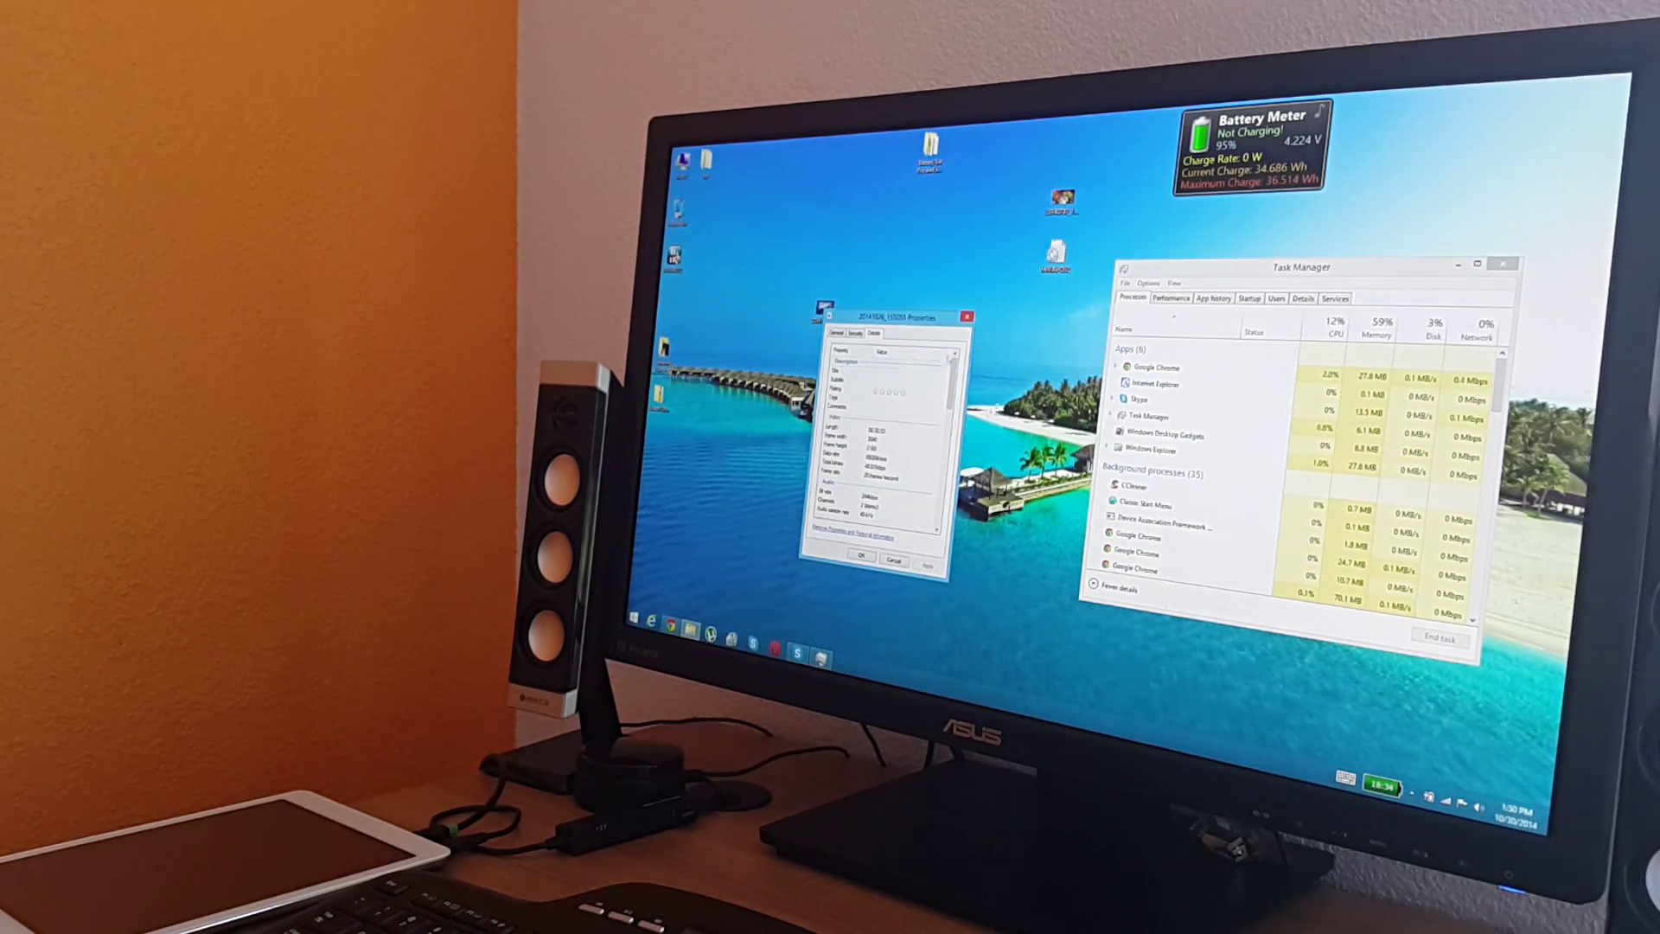
key("Escape")
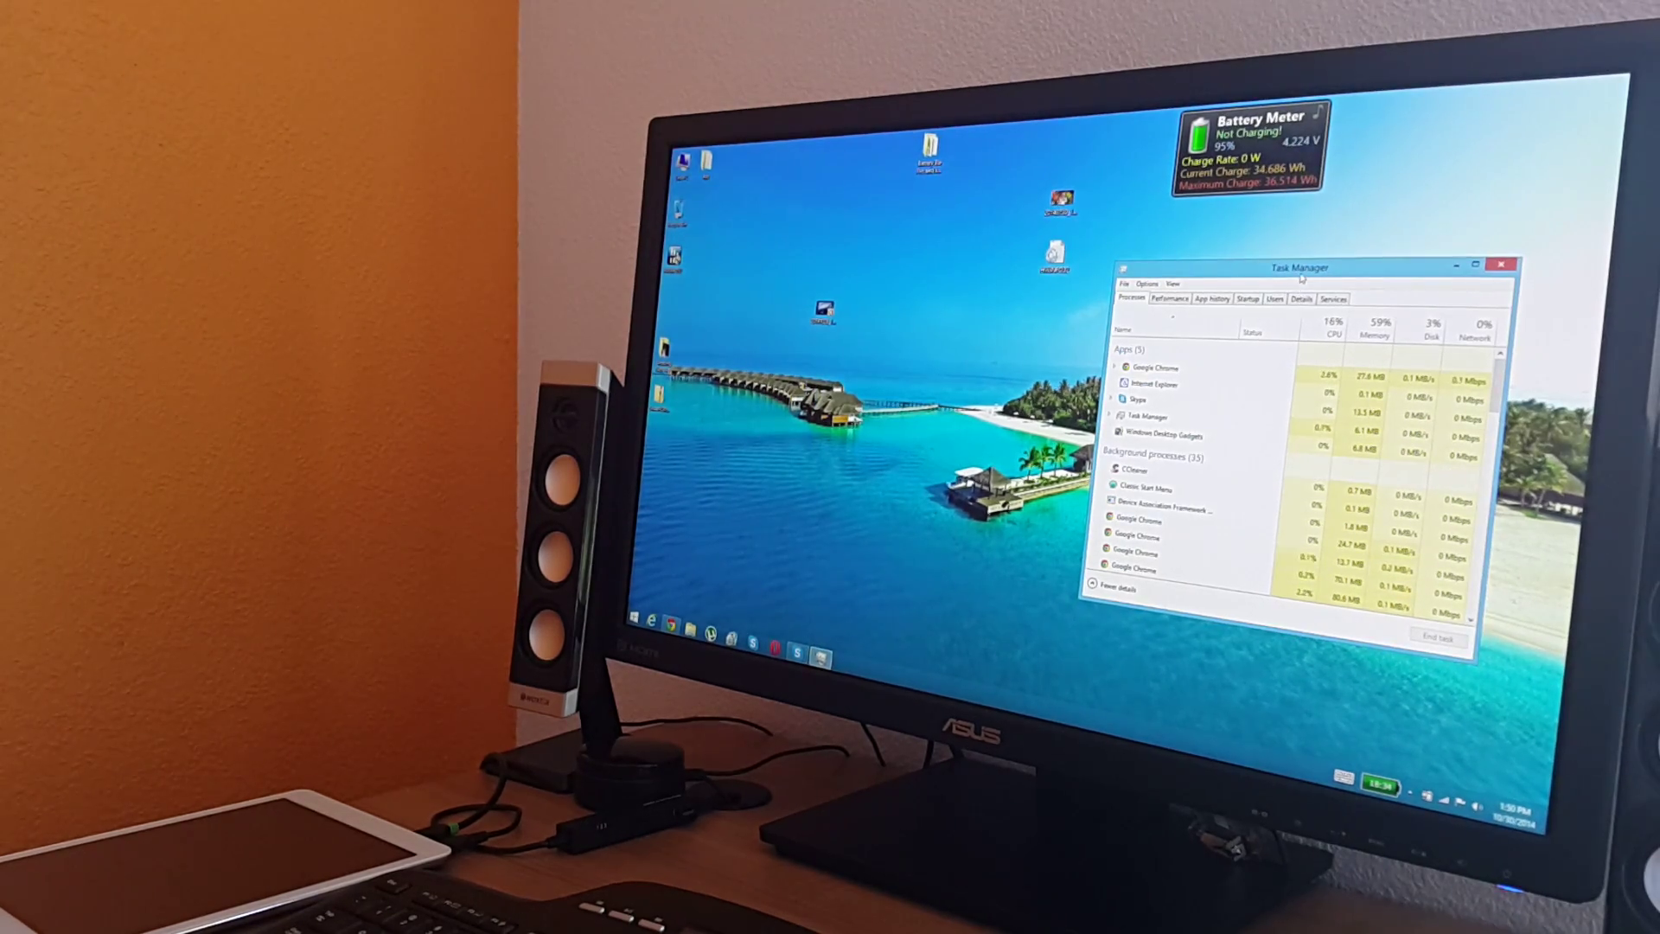
Drag Task Manager left toward the screen centre, then nudge it slightly down.
mouse_move(1303, 277)
left_mouse_down()
mouse_move(1028, 348)
mouse_move(1253, 282)
left_mouse_up()
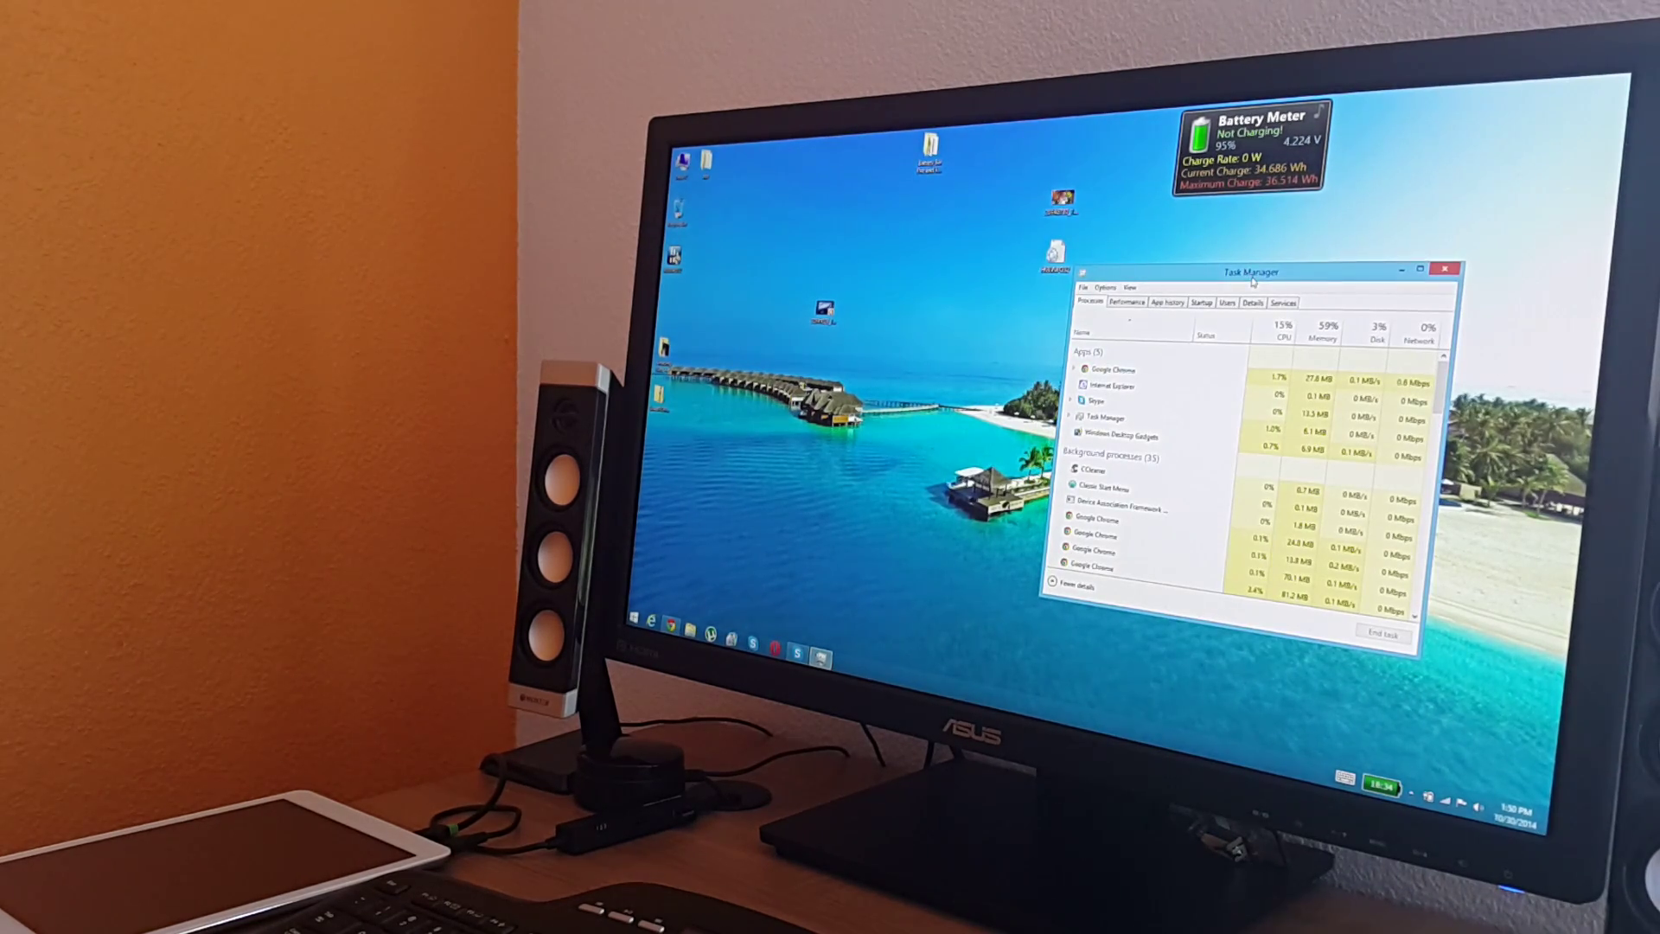
left_click_drag(1253, 282, 1259, 295)
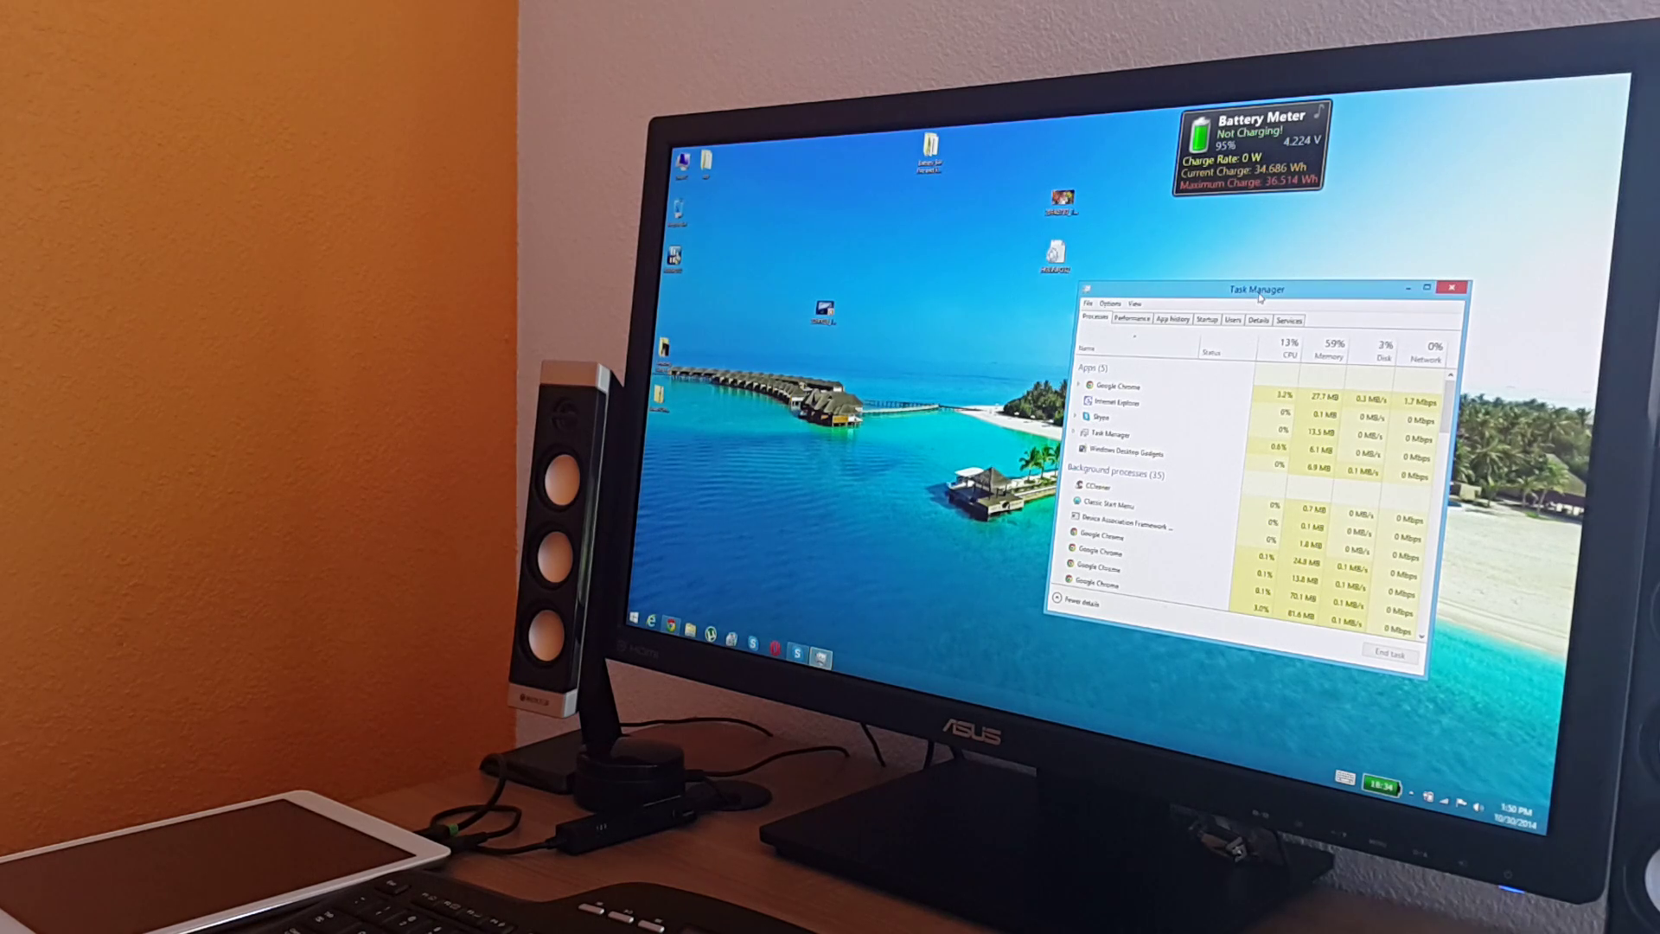